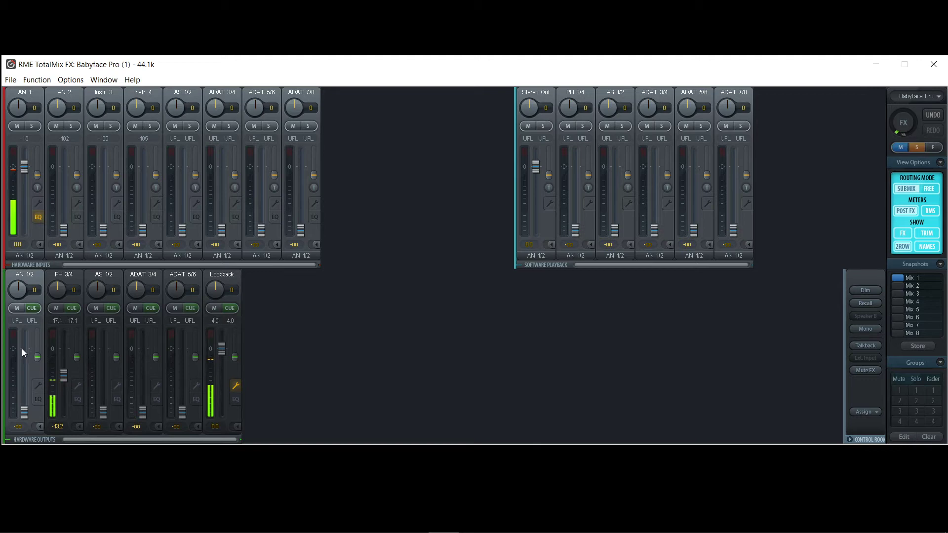
Pull the Stereo Out playback fader to the bottom in the PH 3/4 submix
click(55, 352)
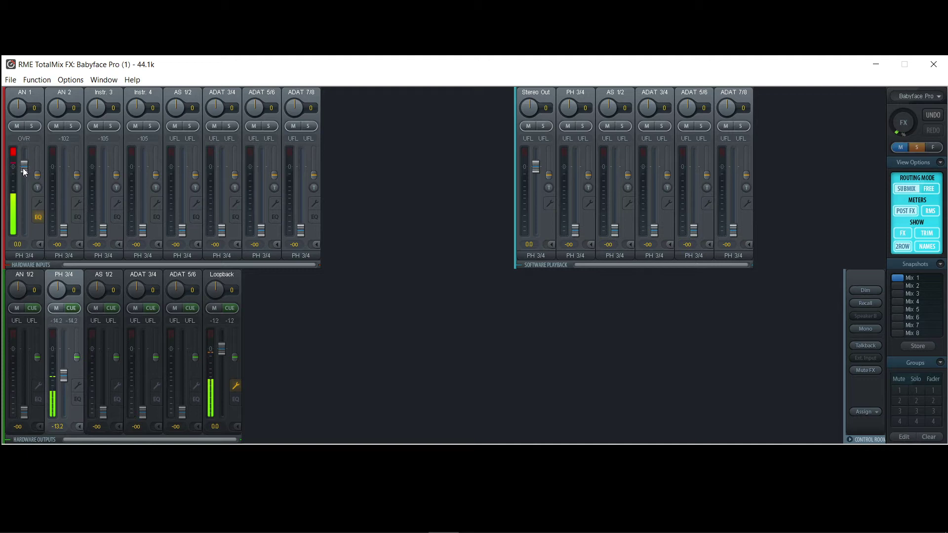
click(39, 204)
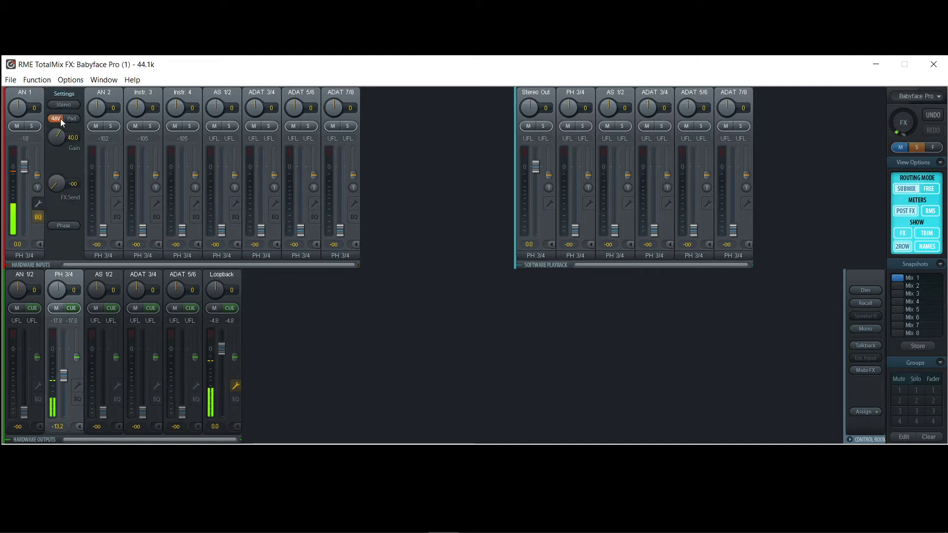
click(39, 201)
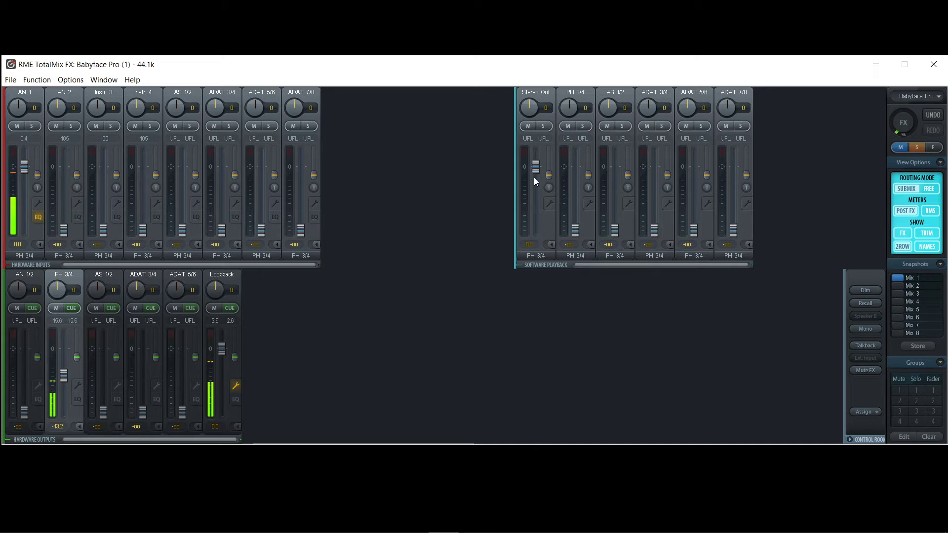
drag(534, 177, 546, 229)
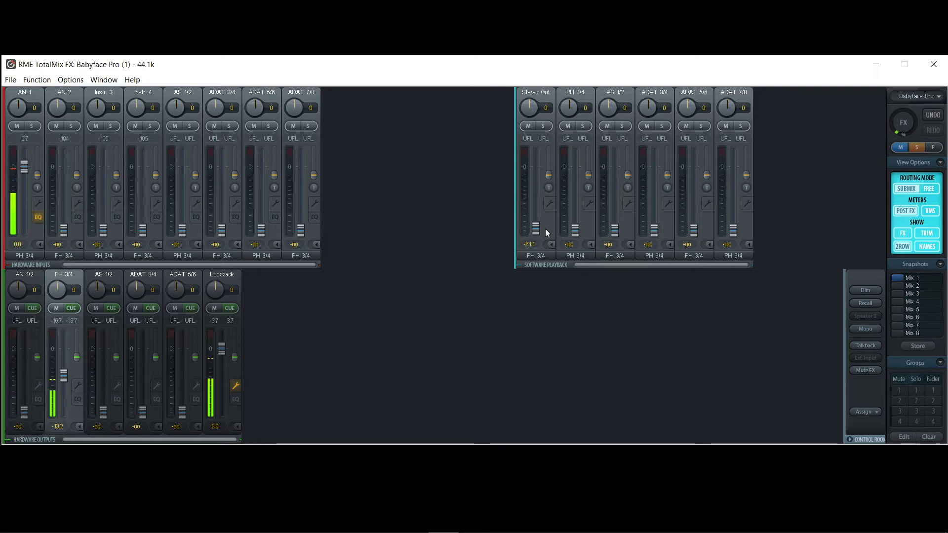
In the AN 1/2 submix, lower the AN 1 input and silence Stereo Out playback
click(19, 359)
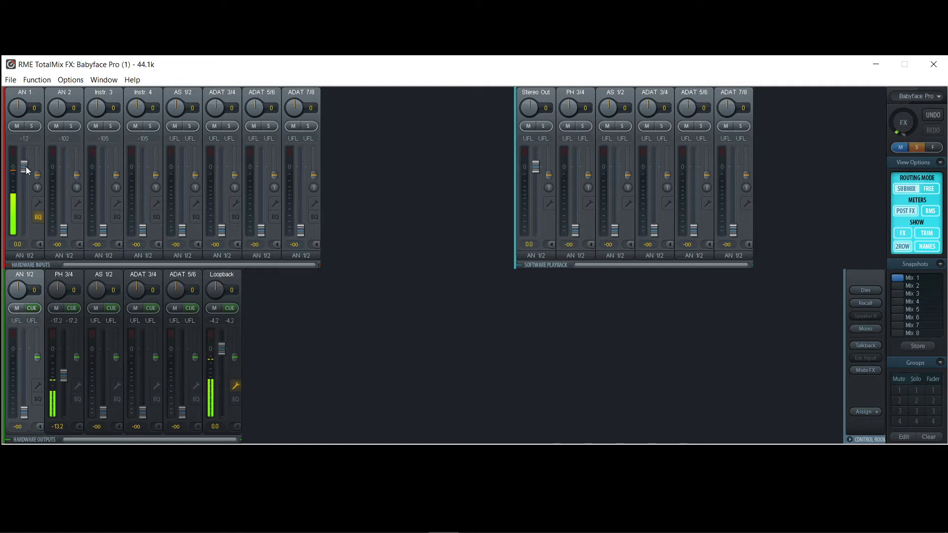
drag(24, 166, 24, 219)
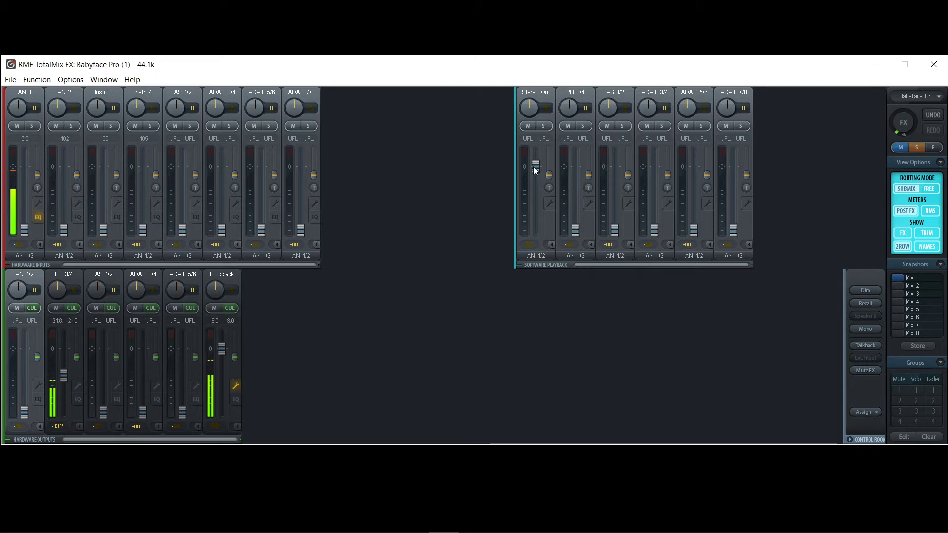
drag(536, 166, 549, 263)
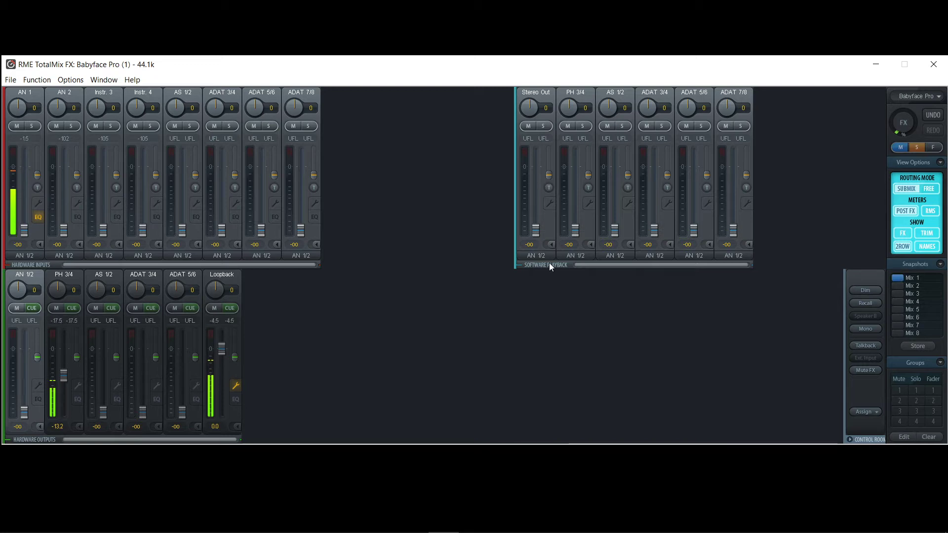
Compare the AN 1/2, PH 3/4, AS 1/2 and ADAT submixes, ending with PH 3/4 selected
click(53, 347)
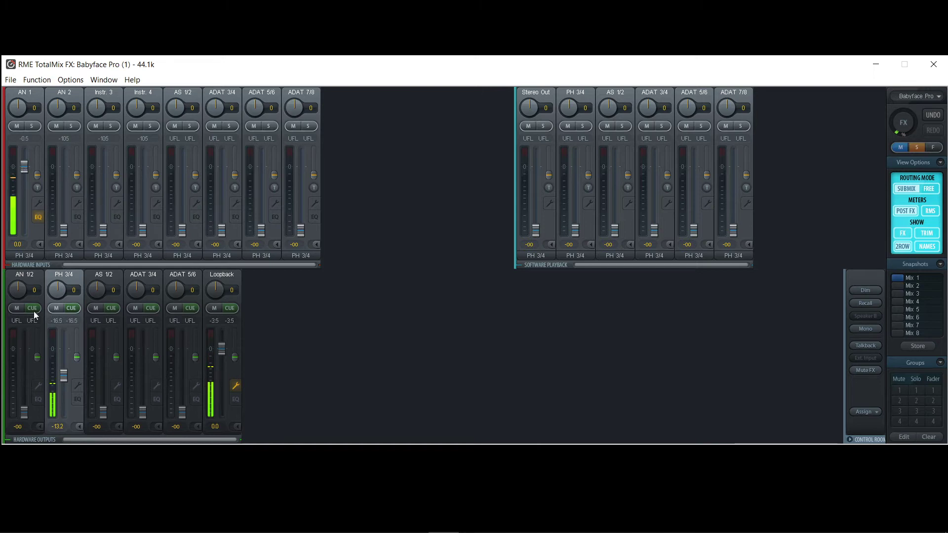
click(19, 348)
click(57, 351)
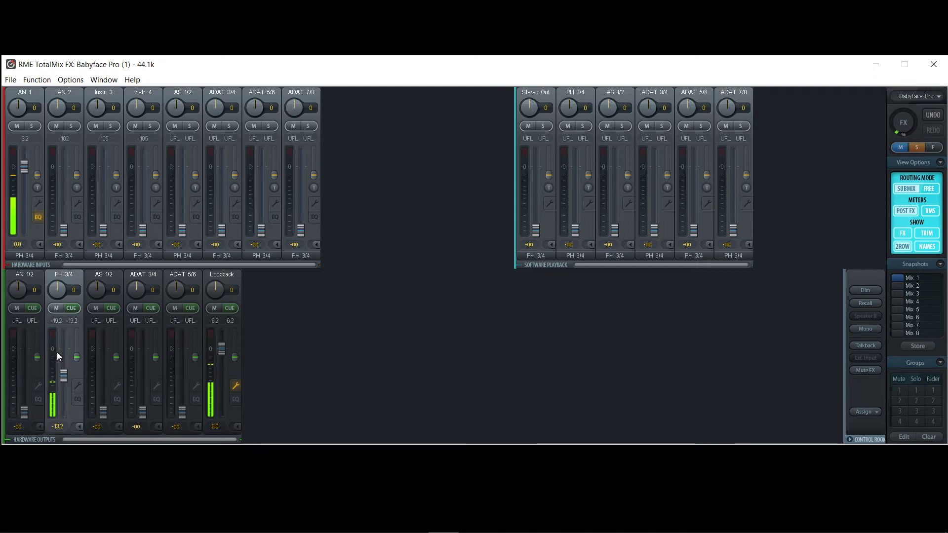
click(102, 356)
click(146, 354)
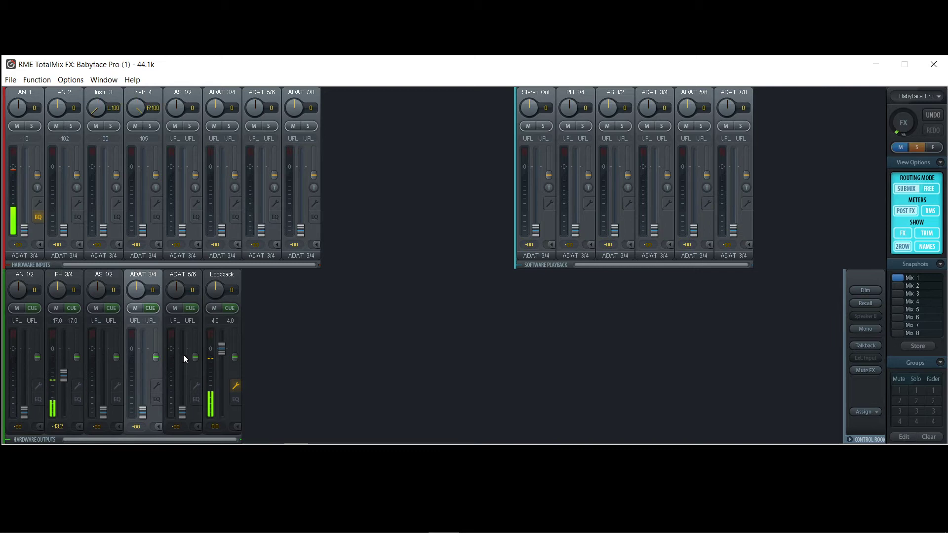
click(184, 358)
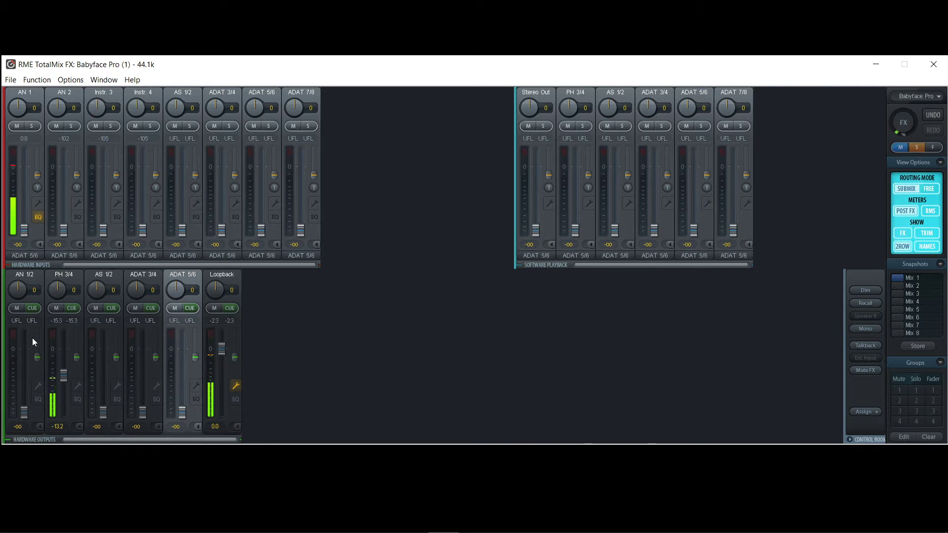
click(20, 361)
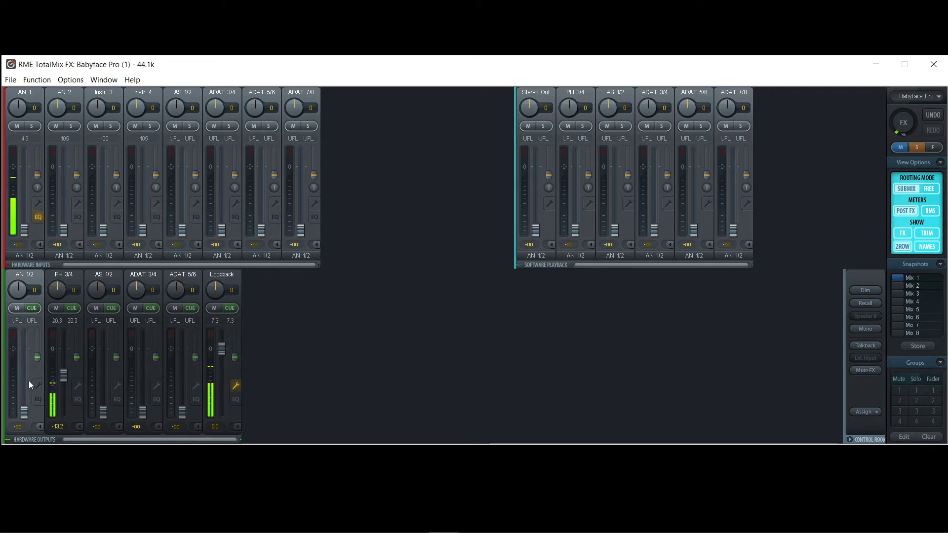
click(52, 366)
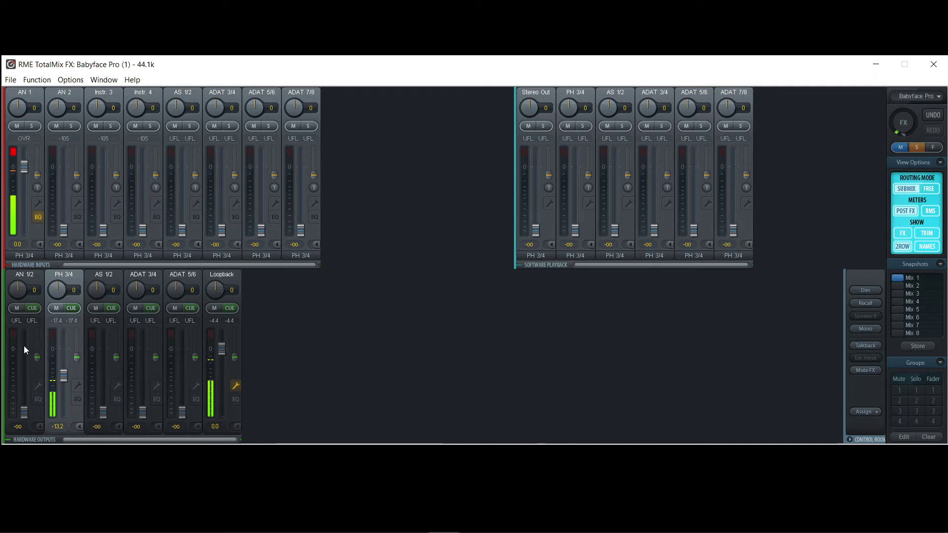
click(22, 345)
click(53, 349)
click(876, 64)
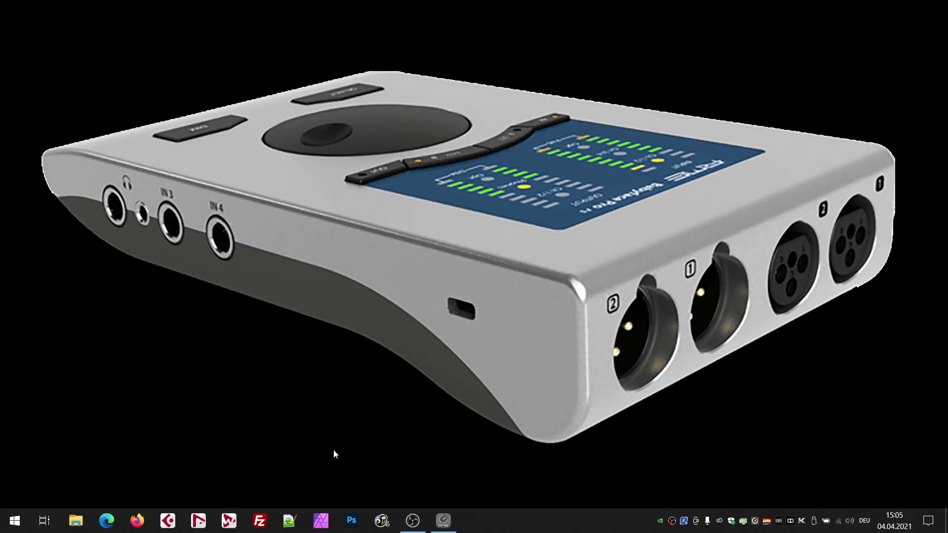
click(444, 521)
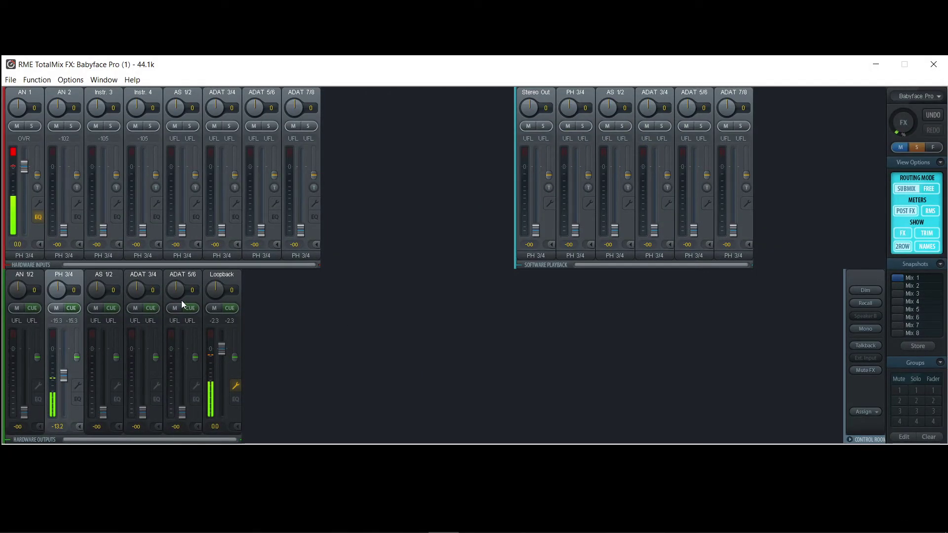
Rename the AN 1/2 output to SPEAK1
double_click(23, 276)
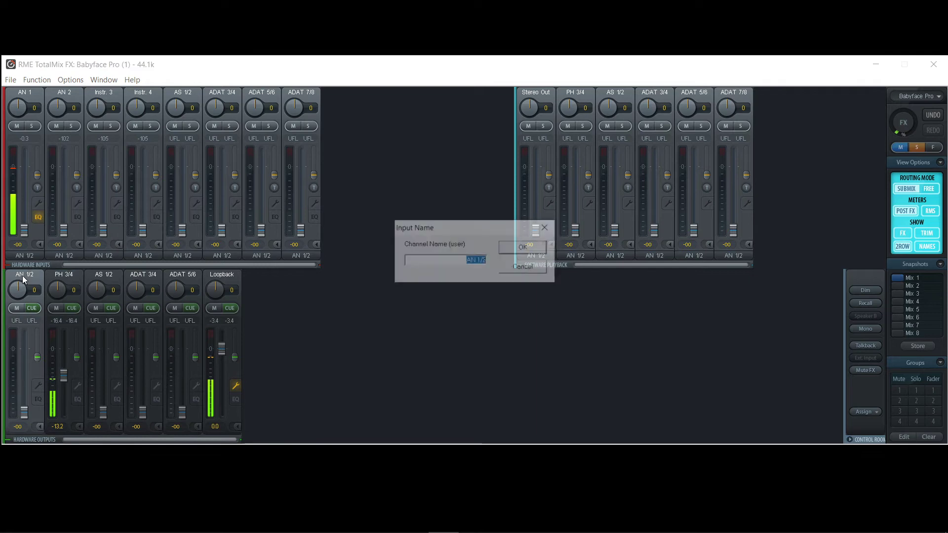
text(SPEAK1)
key(Return)
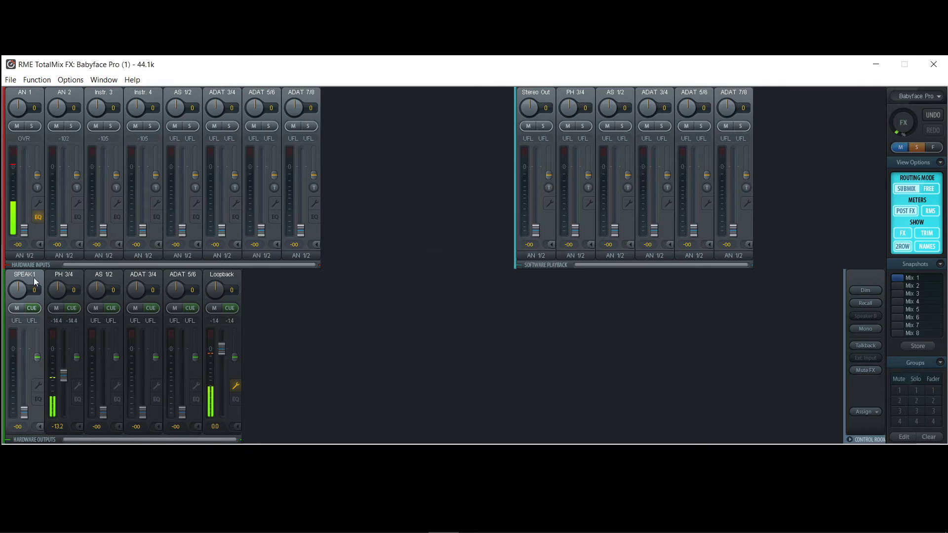
Rename the PH 3/4 output to SPEAK2
double_click(62, 275)
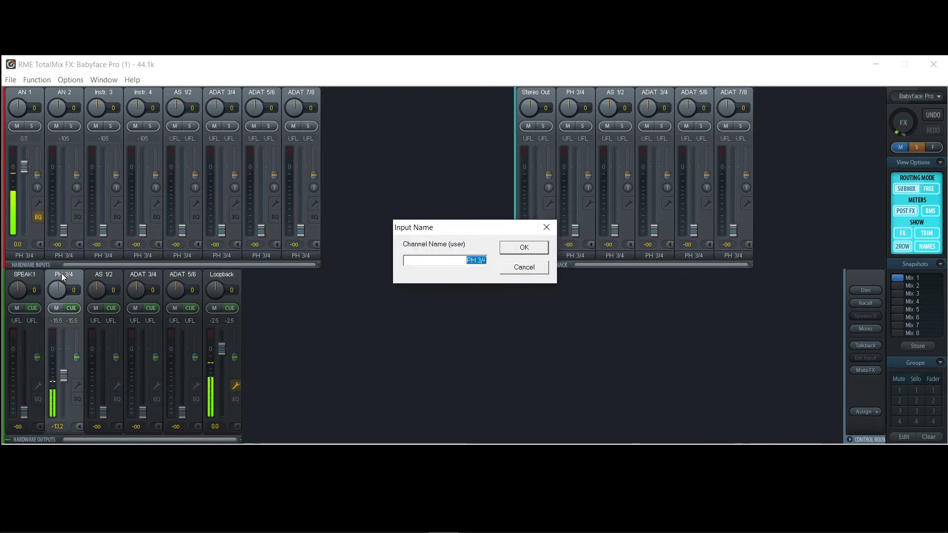
text(SPEAK2)
key(Return)
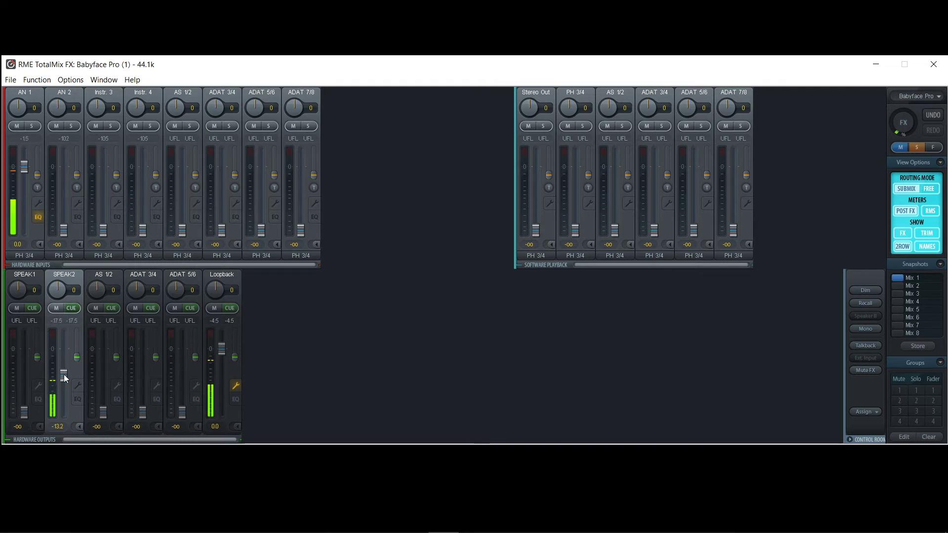
Drag SPEAK1 down to -oo and bring SPEAK2 up toward -9 dB
drag(64, 368, 24, 372)
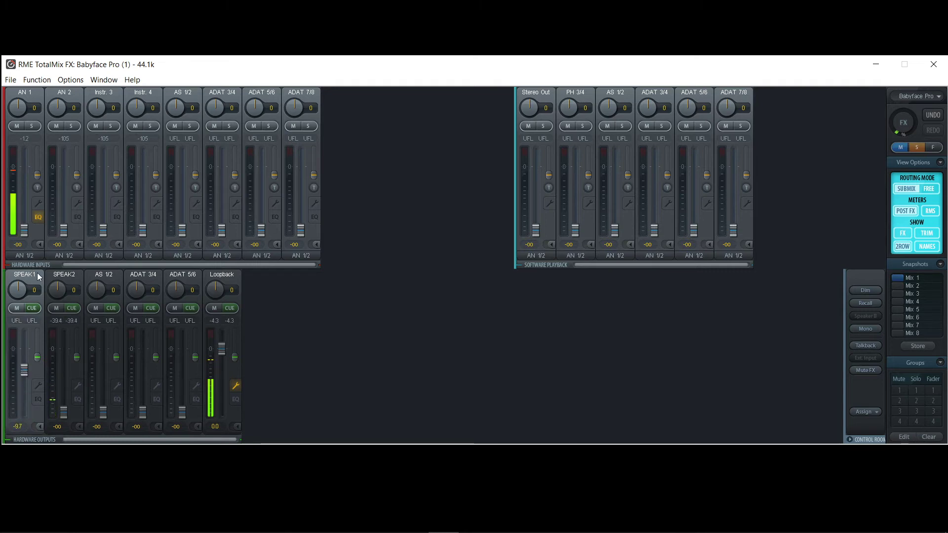
drag(23, 372, 70, 369)
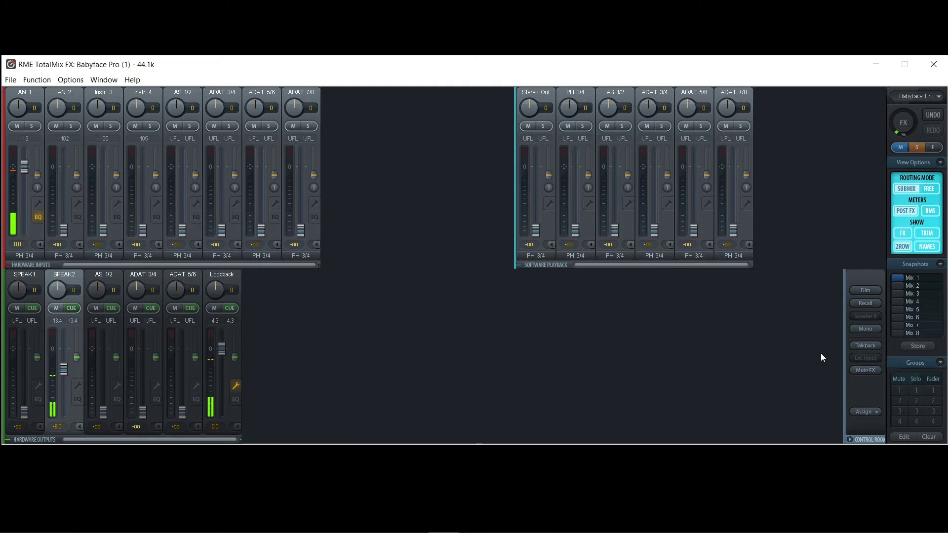
Store the current mix as Mix 1, swap SPEAK1 and SPEAK2 levels, and store it as Mix 2
click(919, 348)
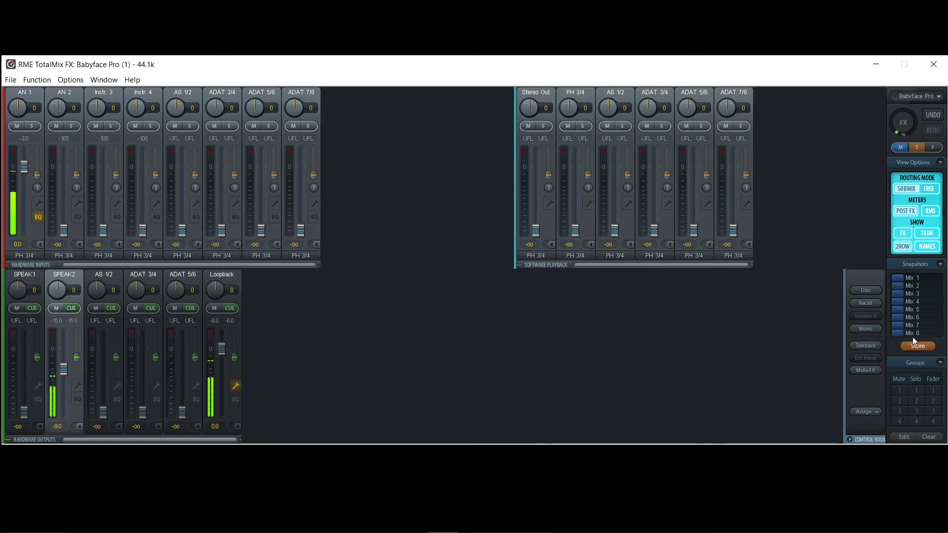
click(897, 280)
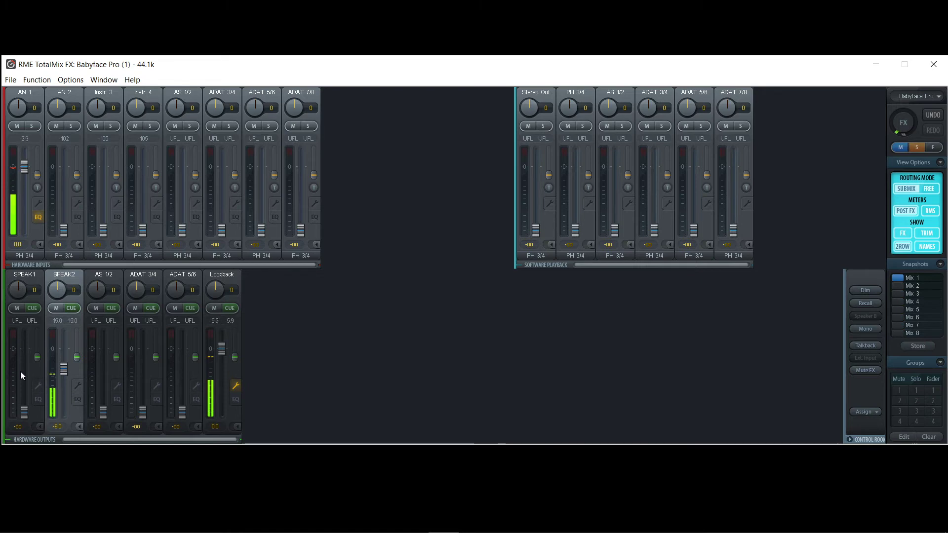
drag(66, 373, 25, 368)
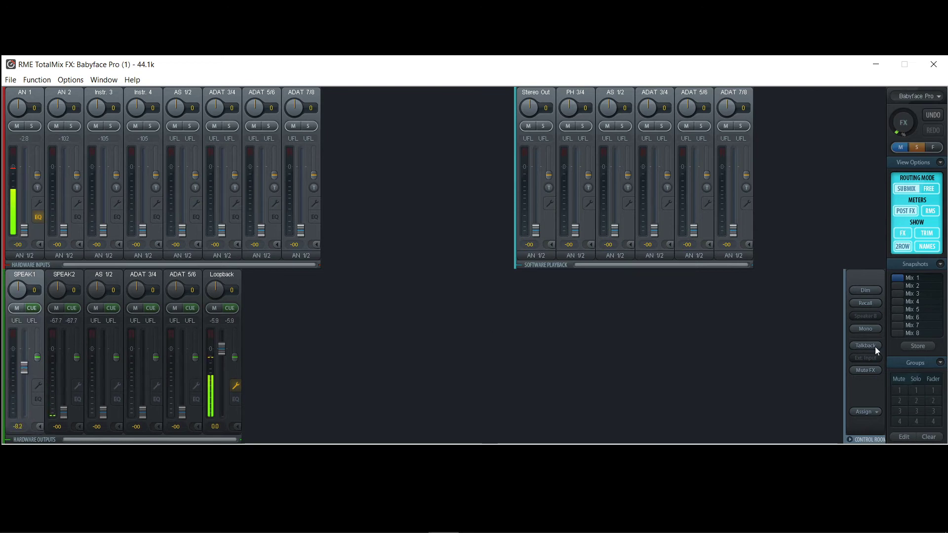
click(911, 347)
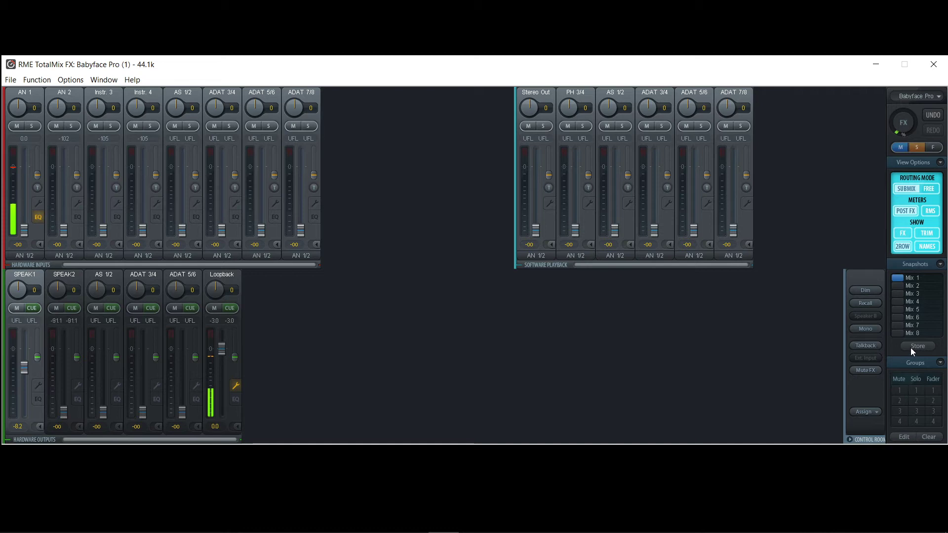
click(899, 286)
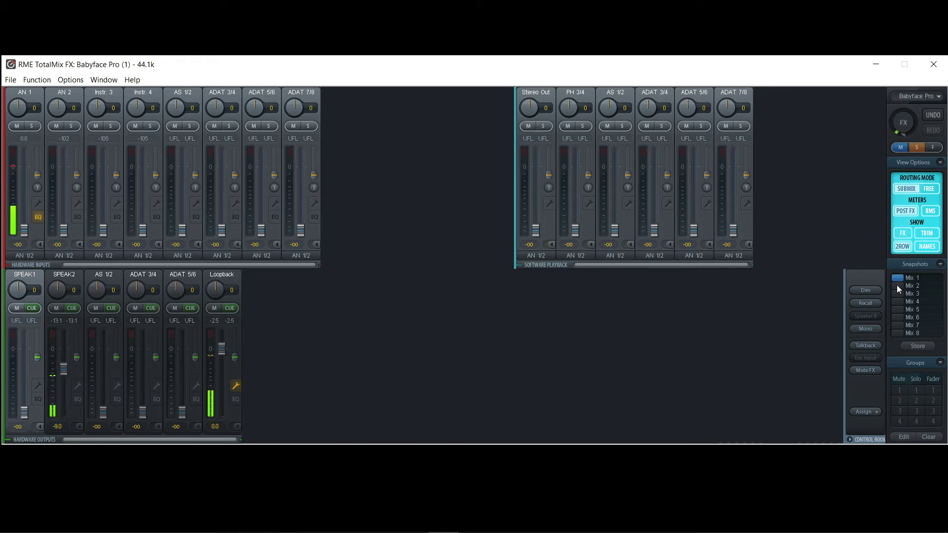
Toggle the Mix 1 and Mix 2 snapshots, leave Mix 1 loaded, and minimize the mixer
click(898, 278)
click(897, 286)
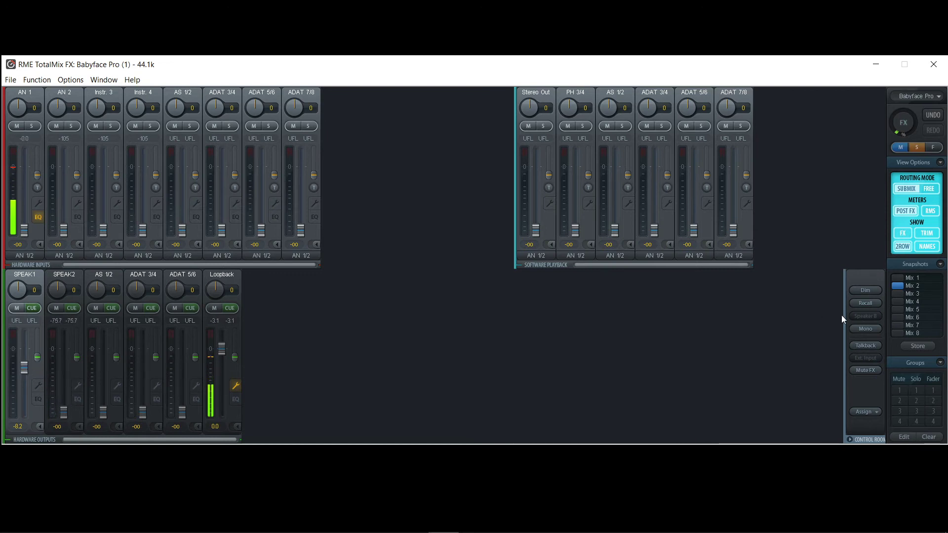
click(901, 281)
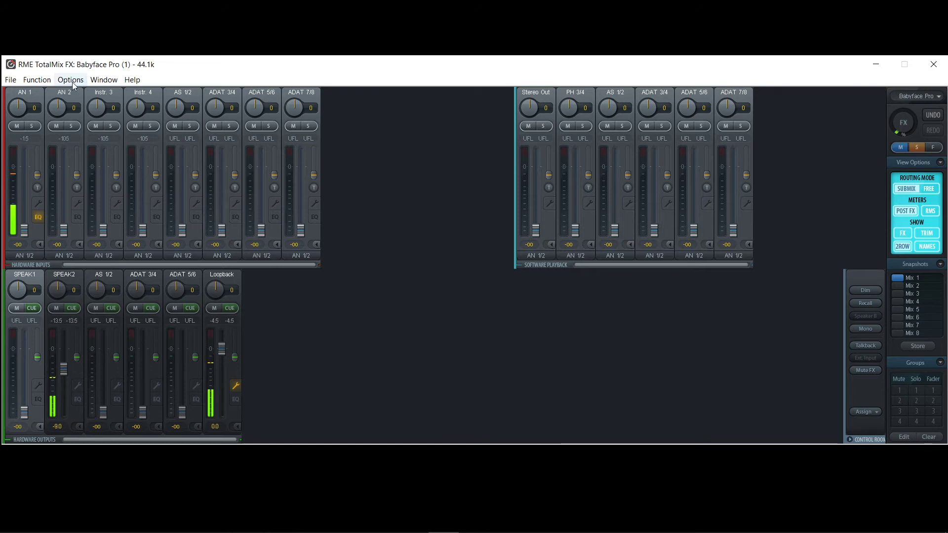
click(877, 65)
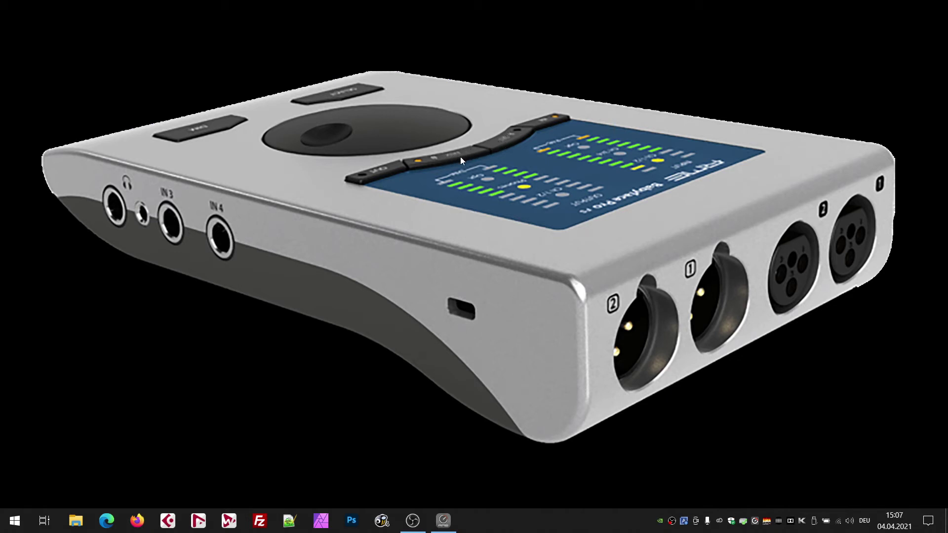
In Options > ARC & Key Commands, set key A to Load Snapshot 1 and key B to Load Snapshot 2
click(446, 524)
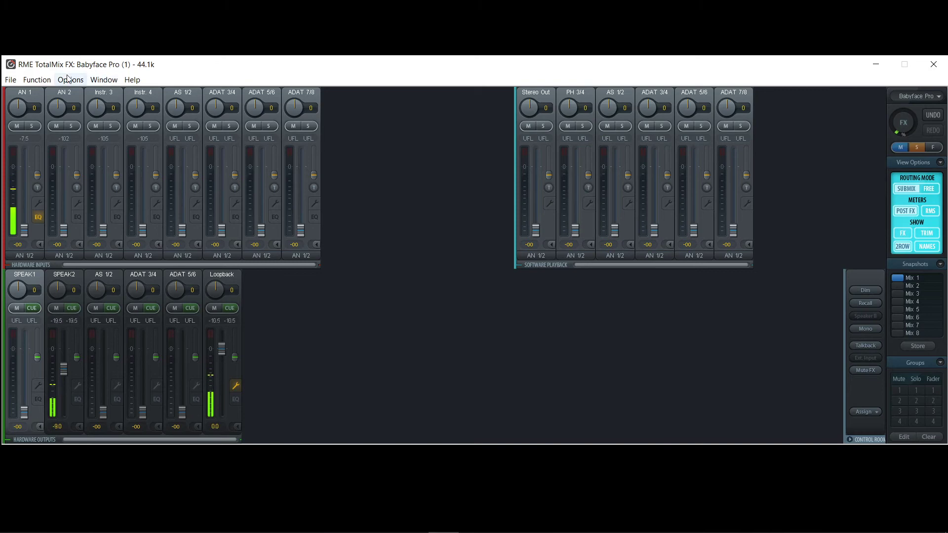
click(70, 80)
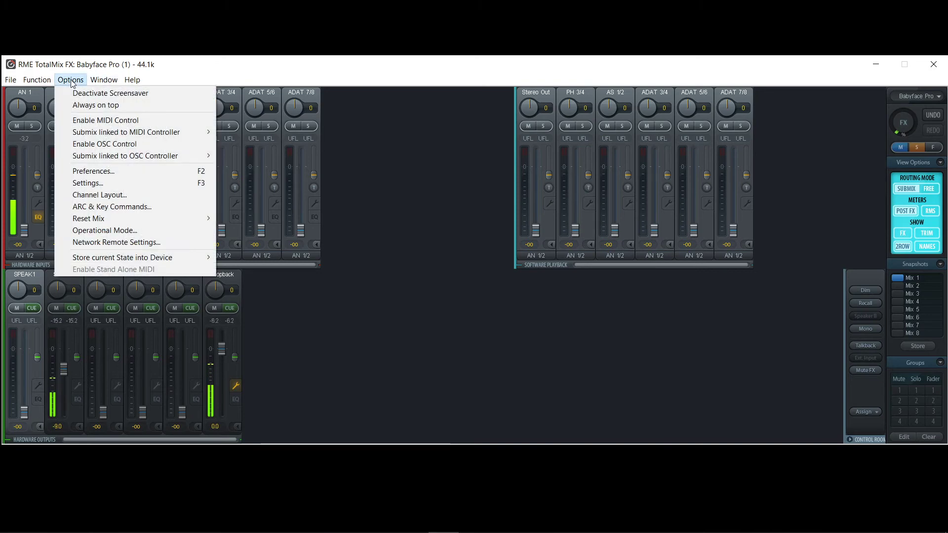
click(101, 208)
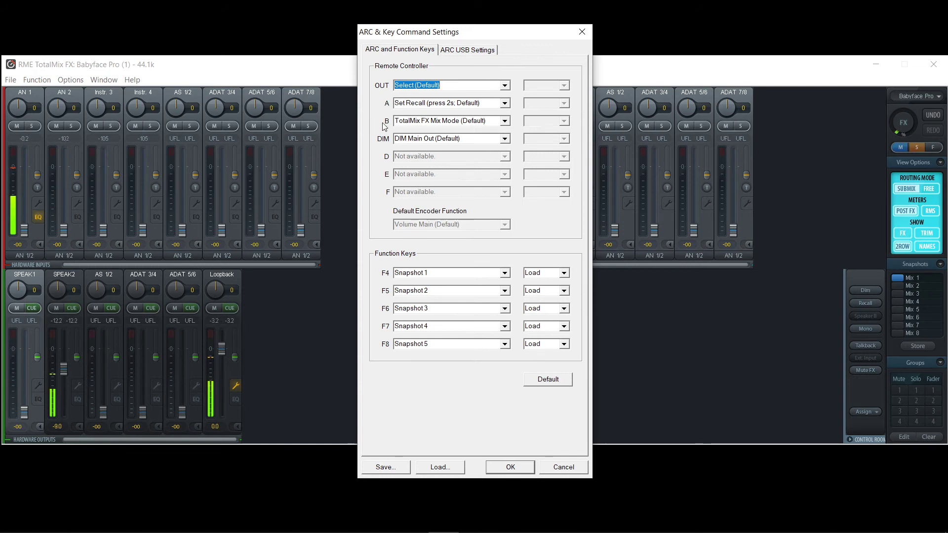
click(506, 105)
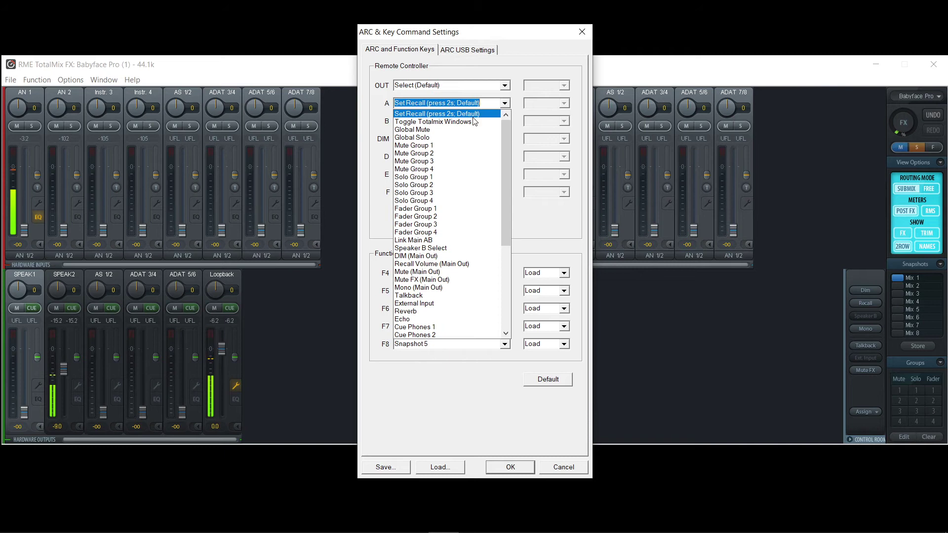
scroll(468, 218, down, 6)
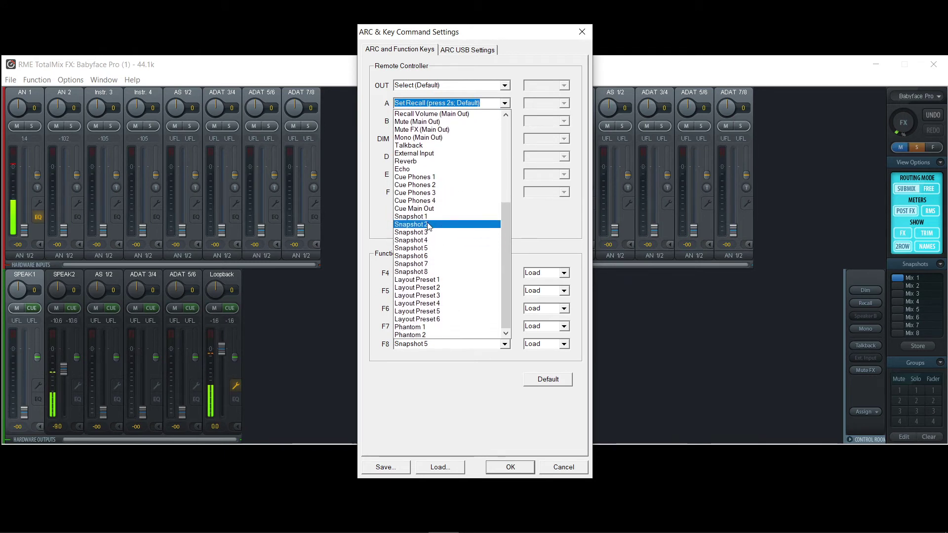
click(425, 218)
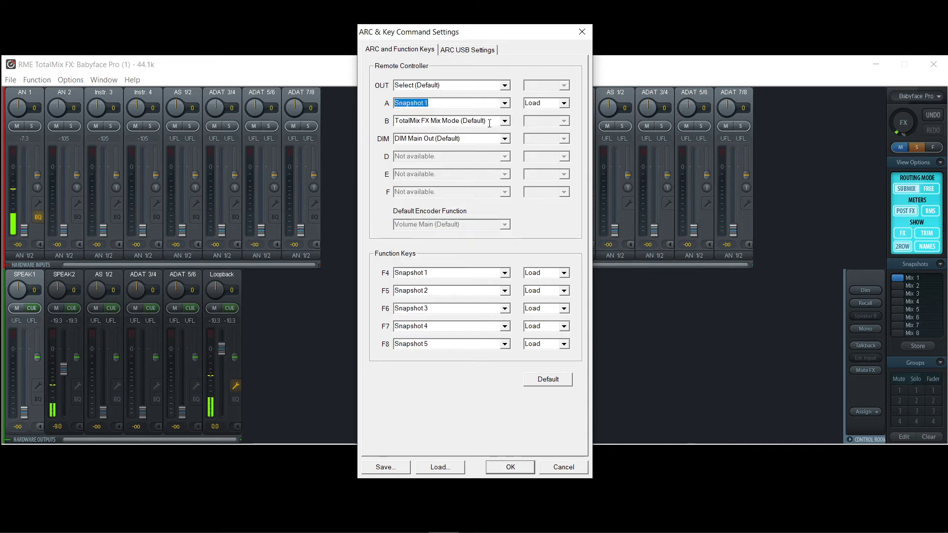
click(505, 122)
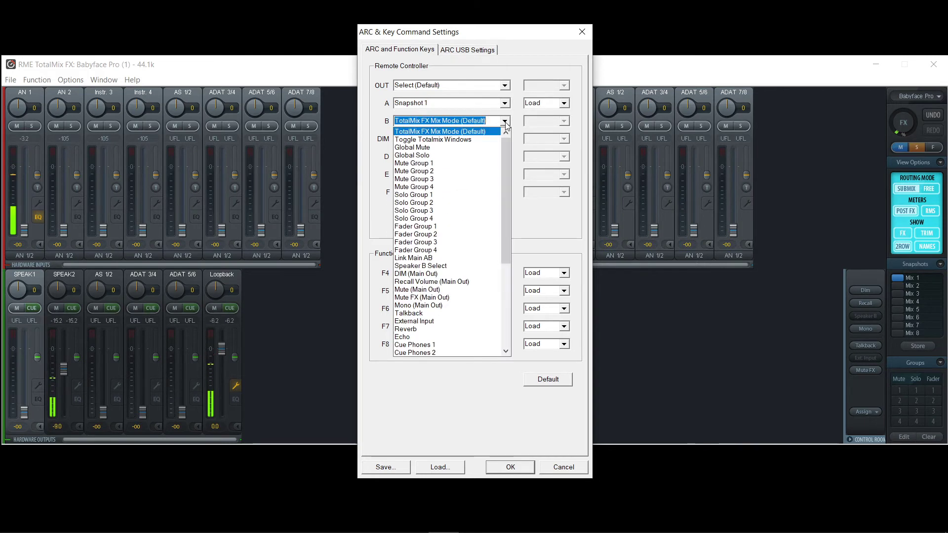
scroll(453, 261, down, 5)
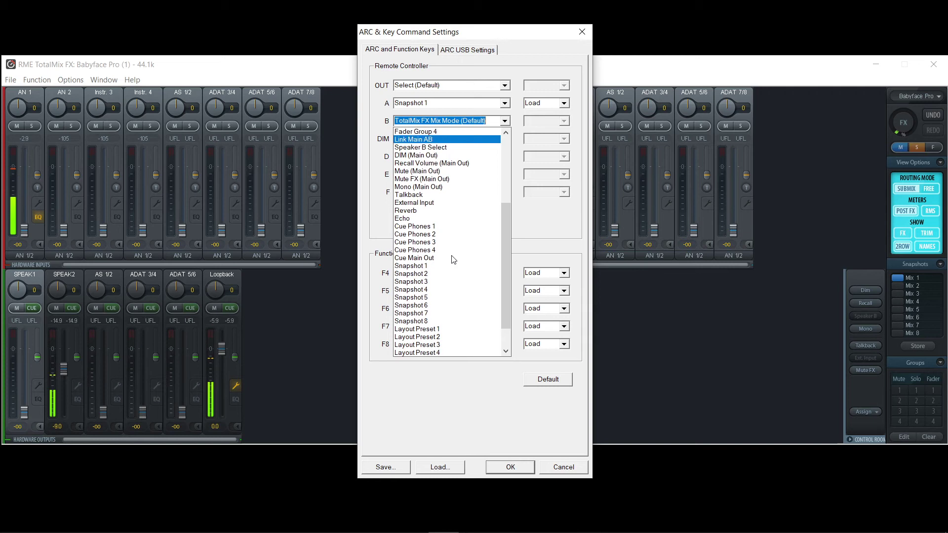
click(439, 273)
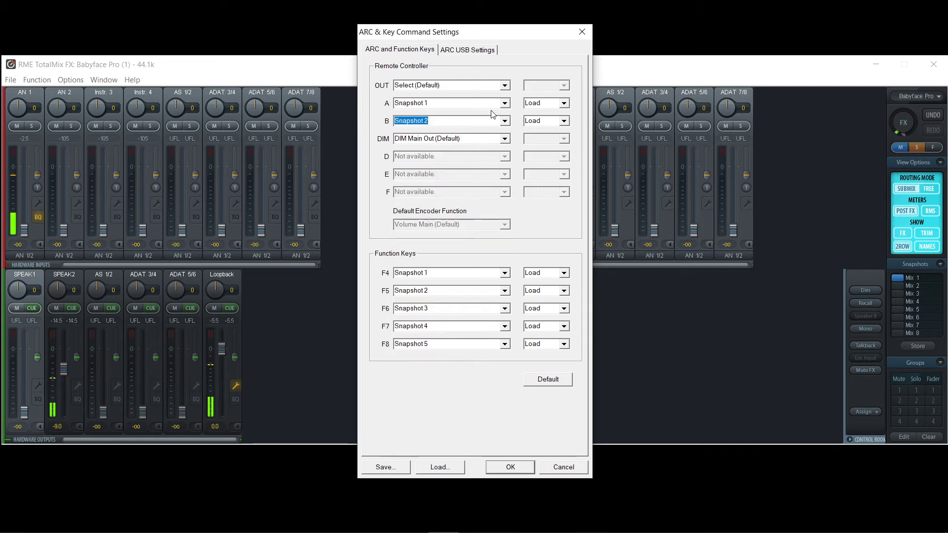
click(513, 467)
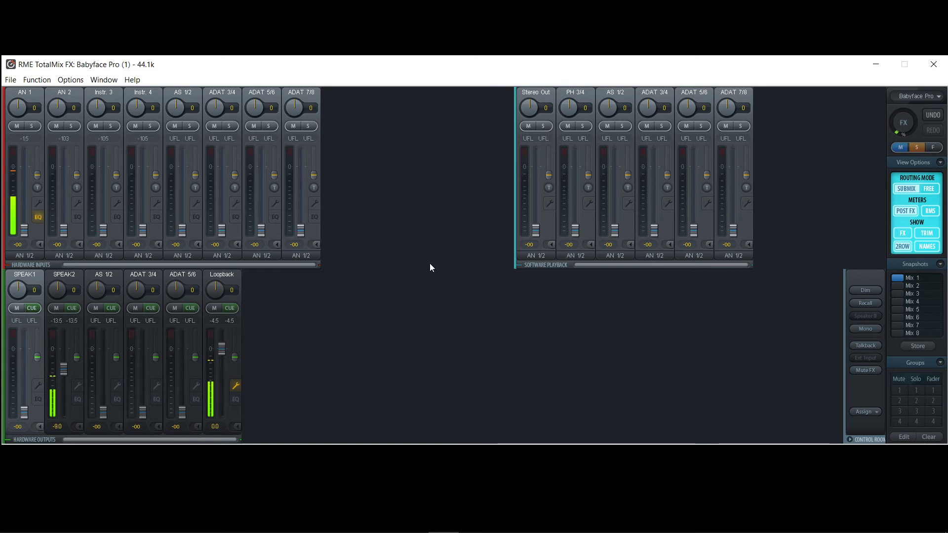
Toggle Mix 1 and Mix 2 with Alt+1/Alt+2, raise SPEAK2, and finish on Mix 1
key(alt+2)
key(alt+1)
key(alt+2)
key(alt+1)
drag(63, 374, 66, 361)
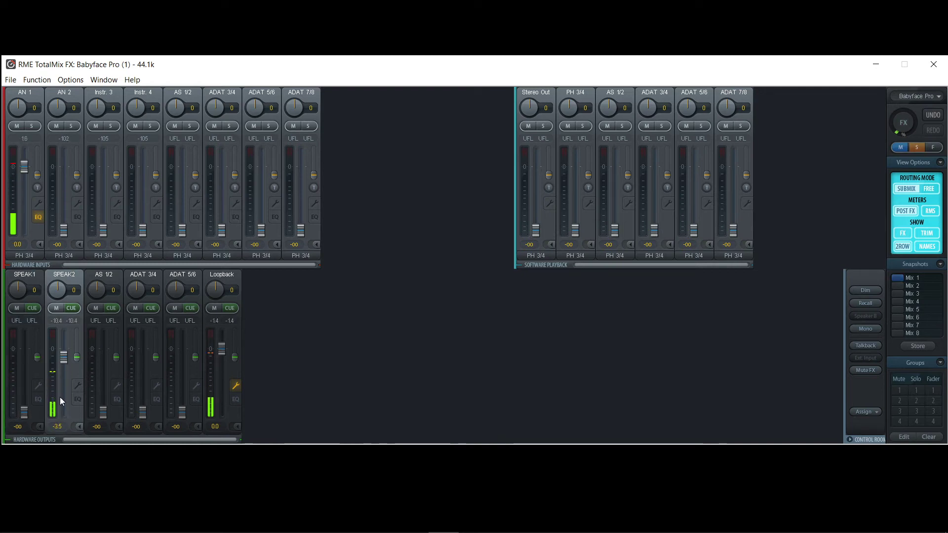
key(alt+2)
key(alt+1)
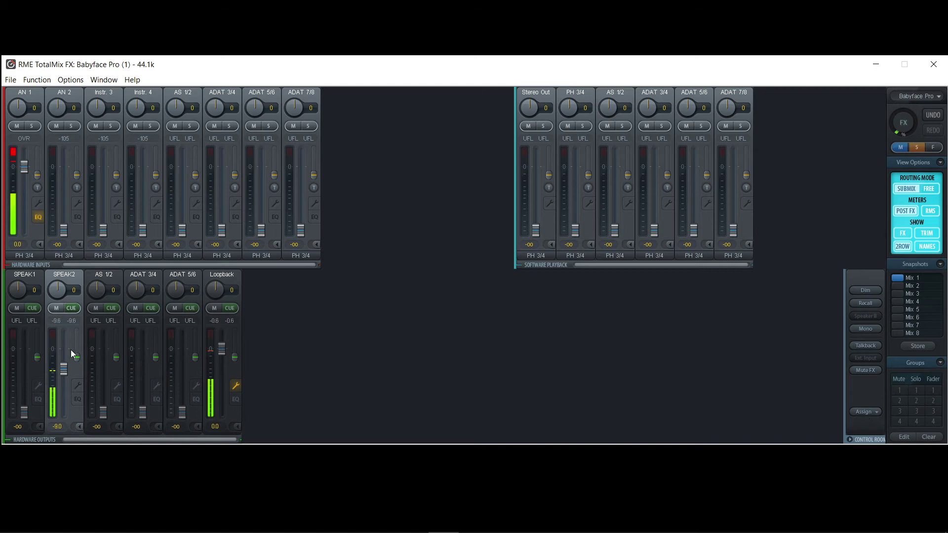
Assign AN 1/2 (SPEAK1) as the control room Main Out
click(873, 415)
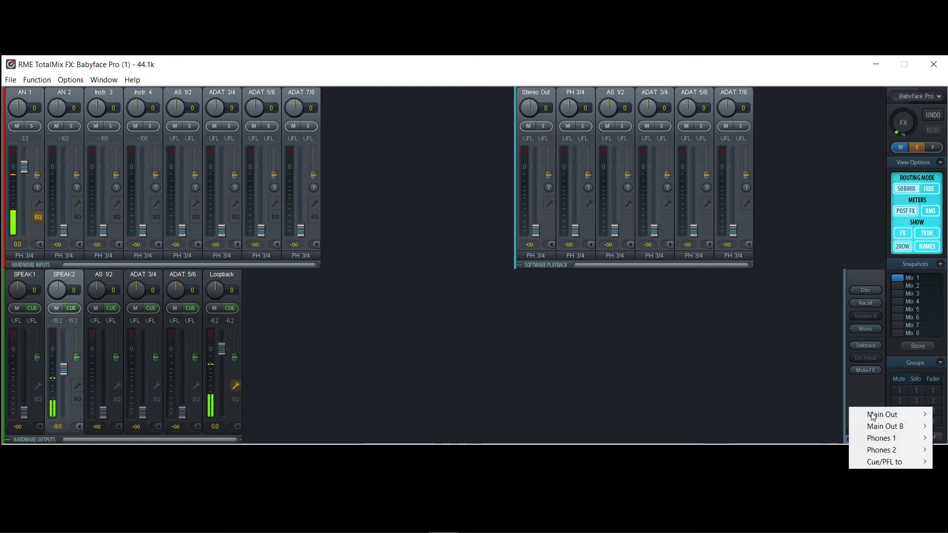
mouse_move(879, 417)
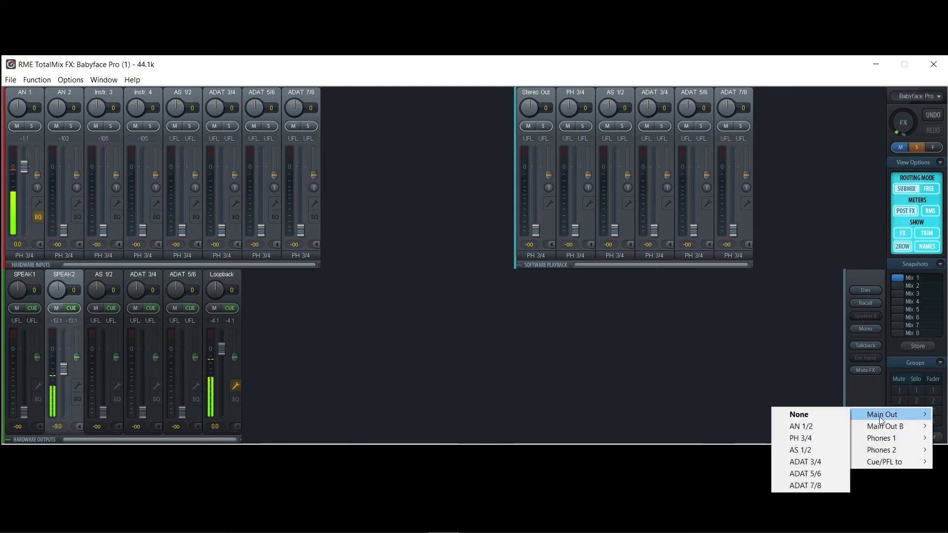
click(797, 428)
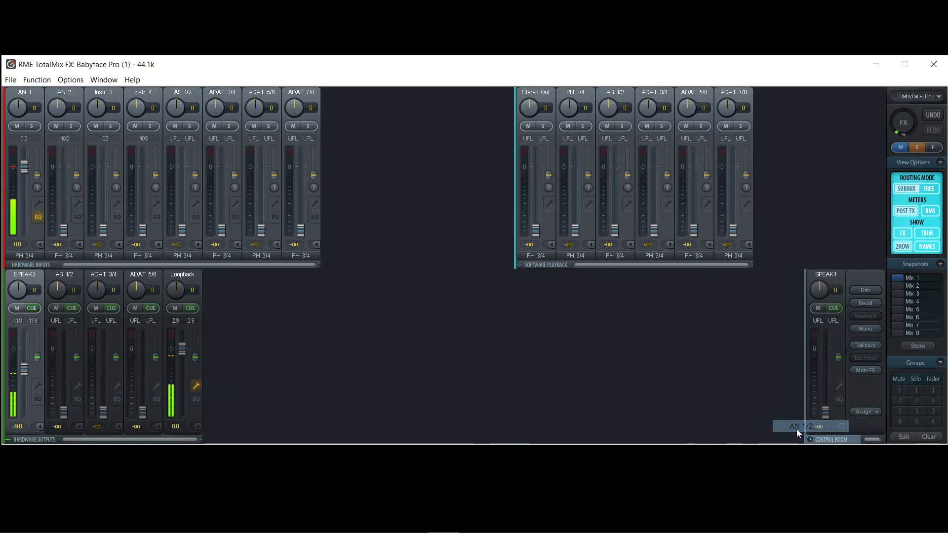
Assign PH 3/4 (SPEAK2) as the control room Main Out B
click(879, 412)
mouse_move(884, 429)
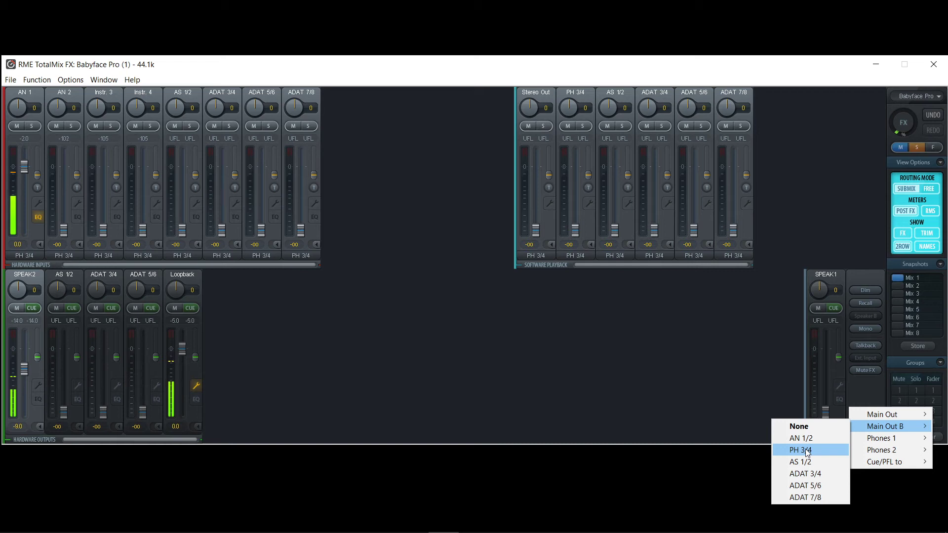
click(808, 451)
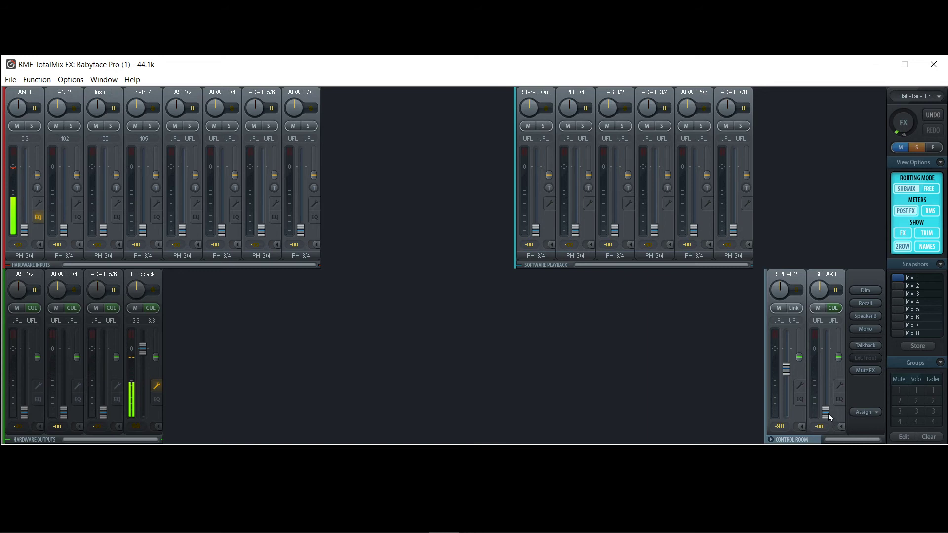
Raise SPEAK1 to -10.0, set AN 1 to 0 dB, toggle Speaker B on, and raise SPEAK2
drag(826, 412, 790, 370)
ctrl+click(25, 230)
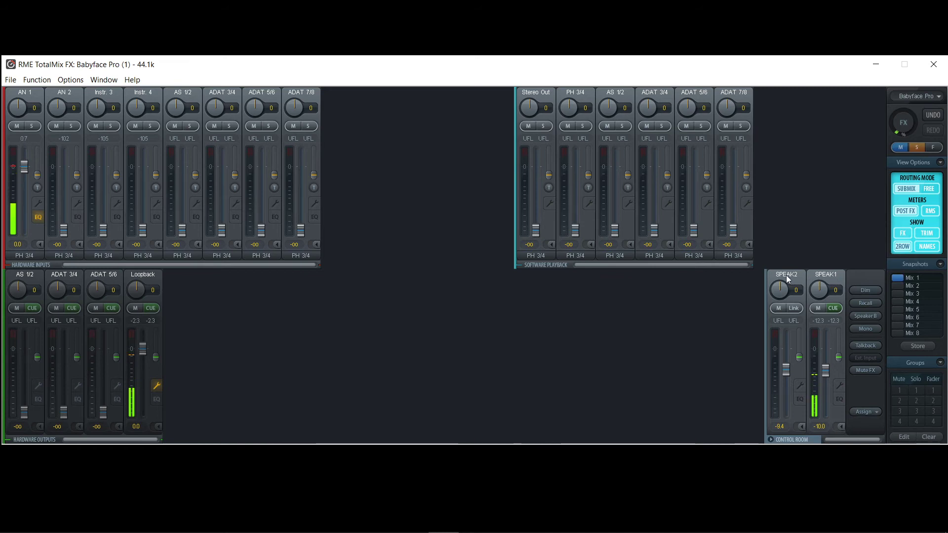
click(863, 319)
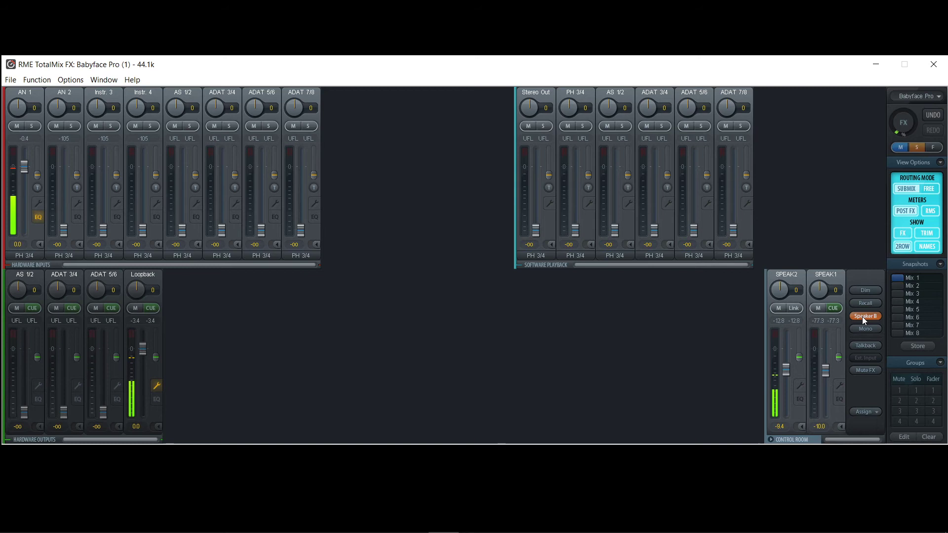
click(862, 316)
click(862, 316)
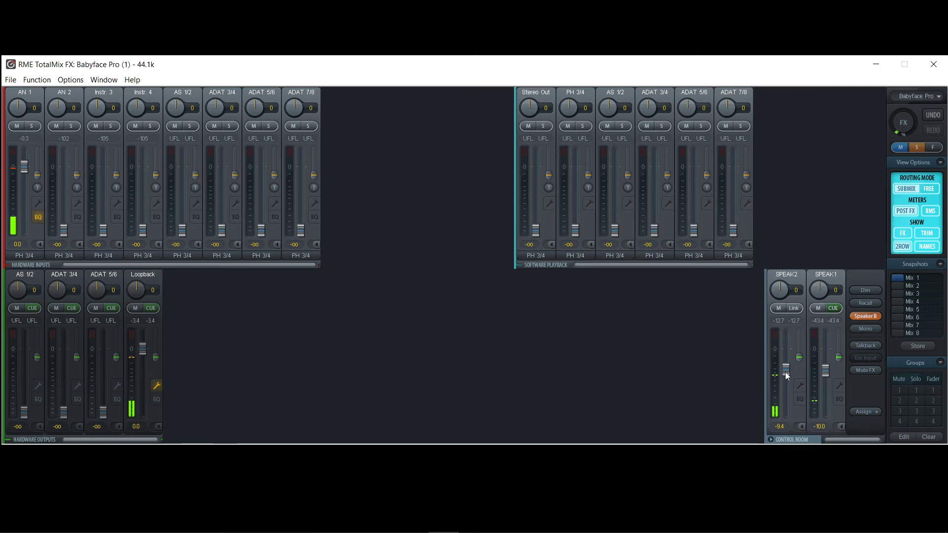
drag(787, 376, 827, 398)
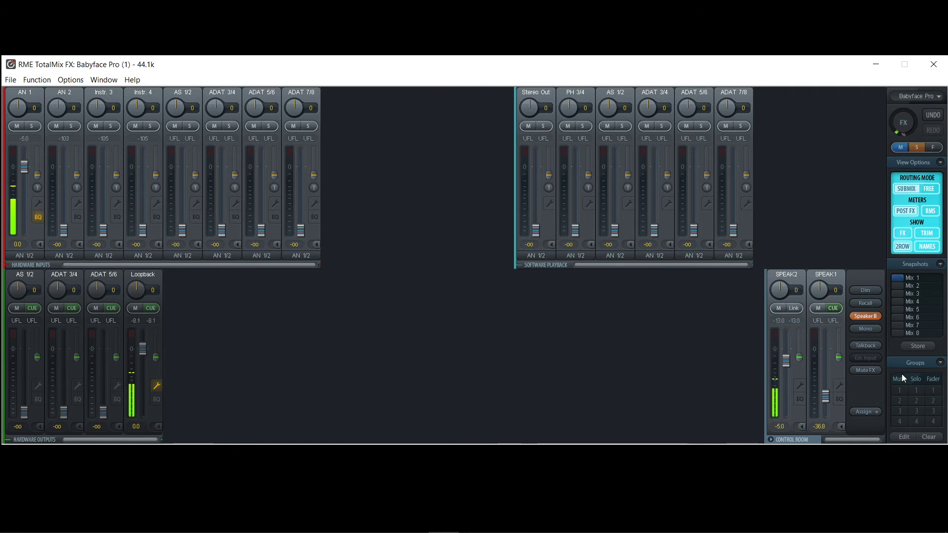
Store the Speaker B setup as Mix 2, switch Speaker B off, and store that as Mix 1
click(916, 348)
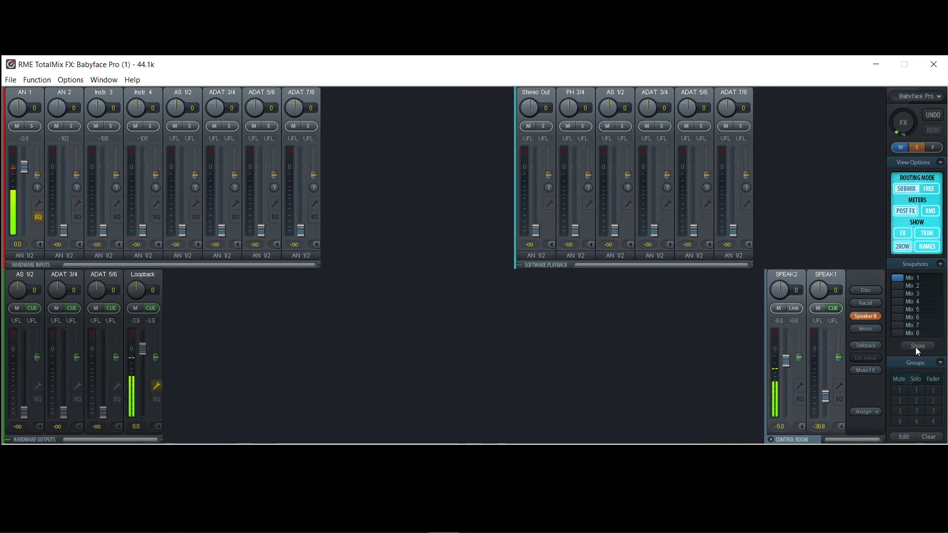
click(900, 286)
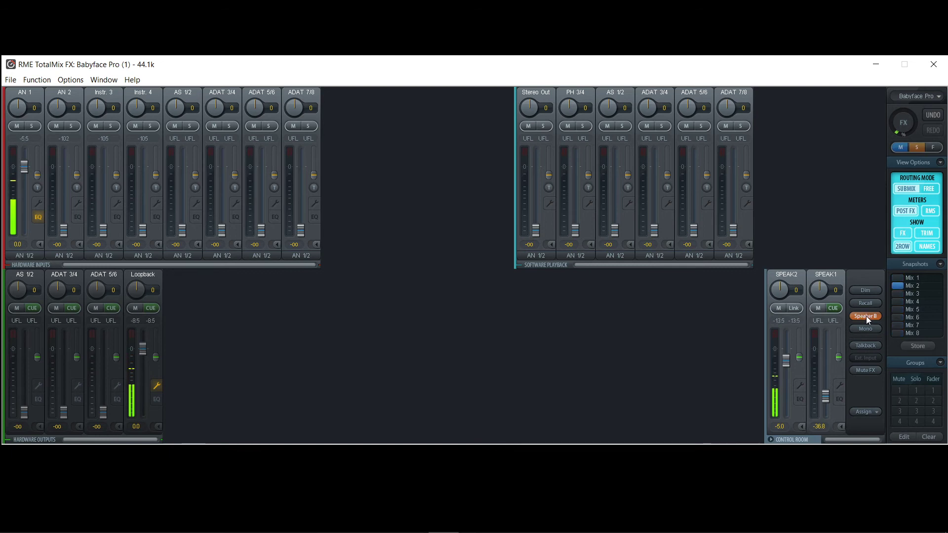
click(866, 316)
click(917, 346)
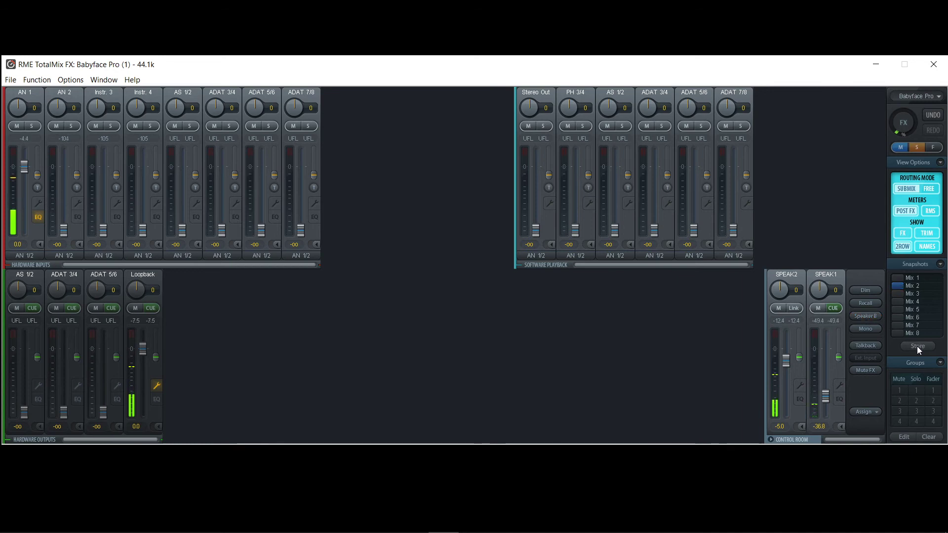
click(897, 278)
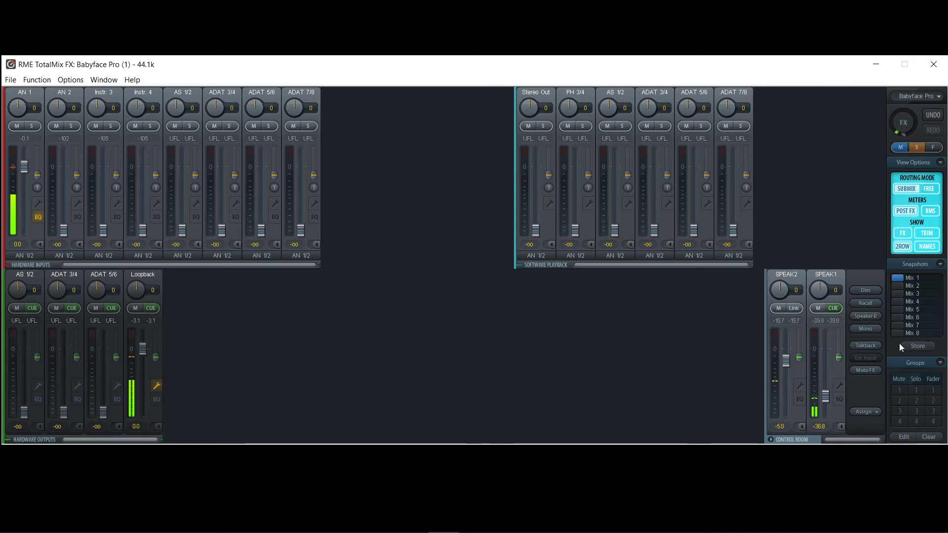
Alternate recalling Mix 2 and Mix 1 to check Speaker B toggles, ending on Mix 2
click(897, 287)
click(896, 277)
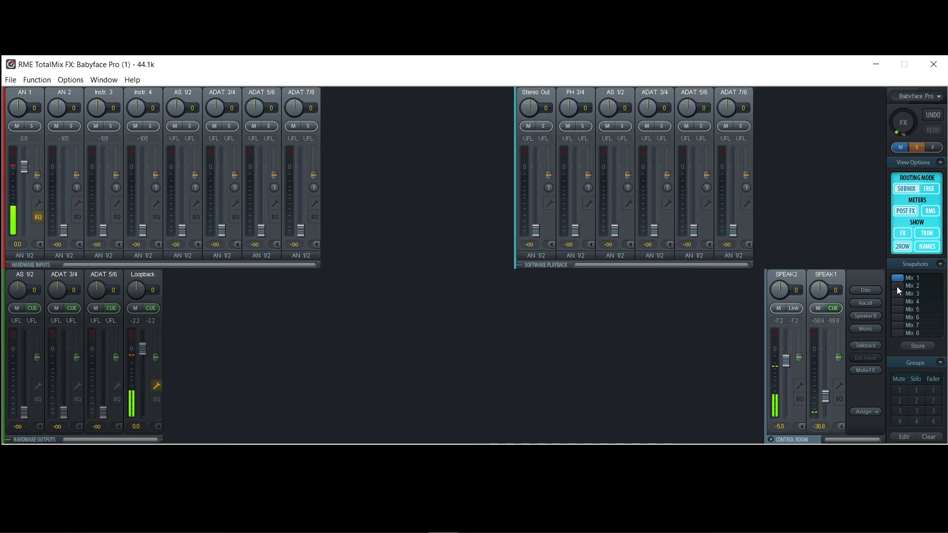
click(897, 287)
click(897, 278)
click(900, 287)
click(898, 280)
click(897, 288)
click(897, 276)
click(897, 286)
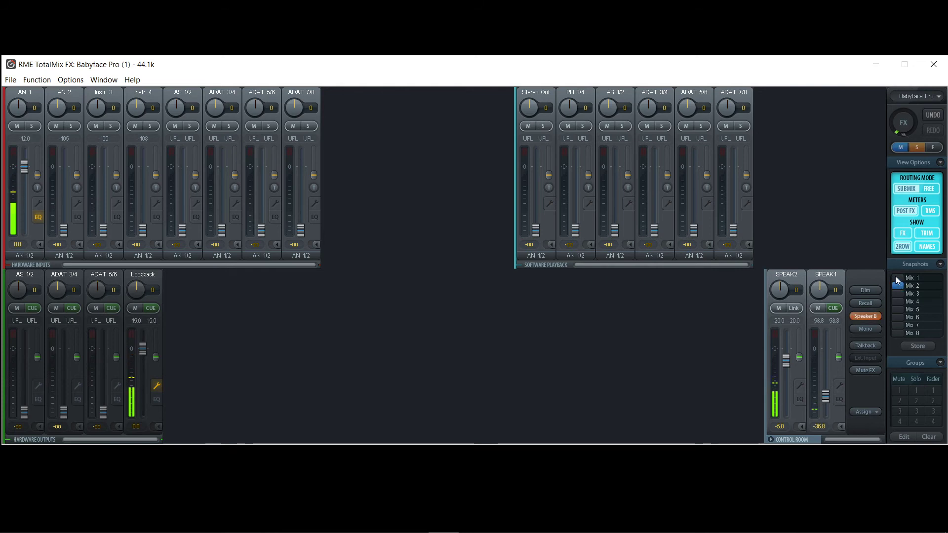
click(896, 276)
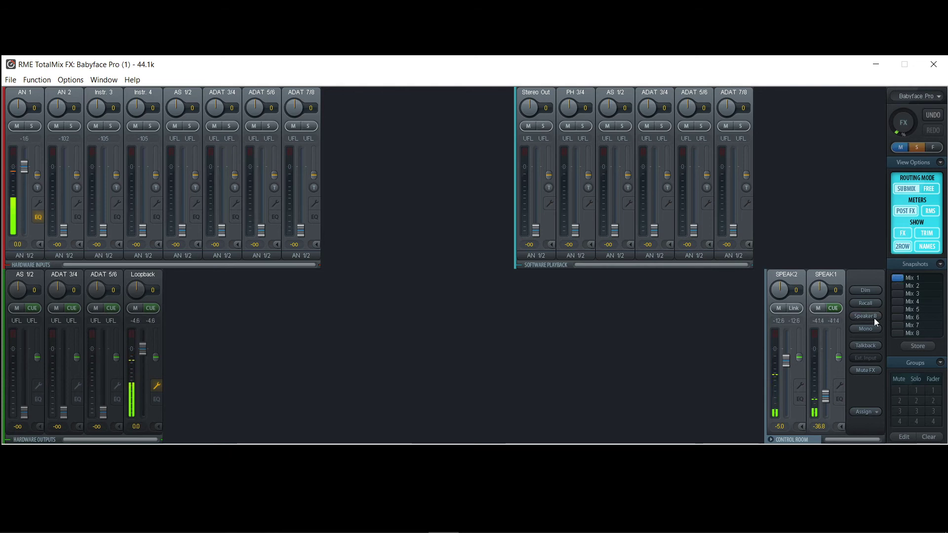
click(895, 287)
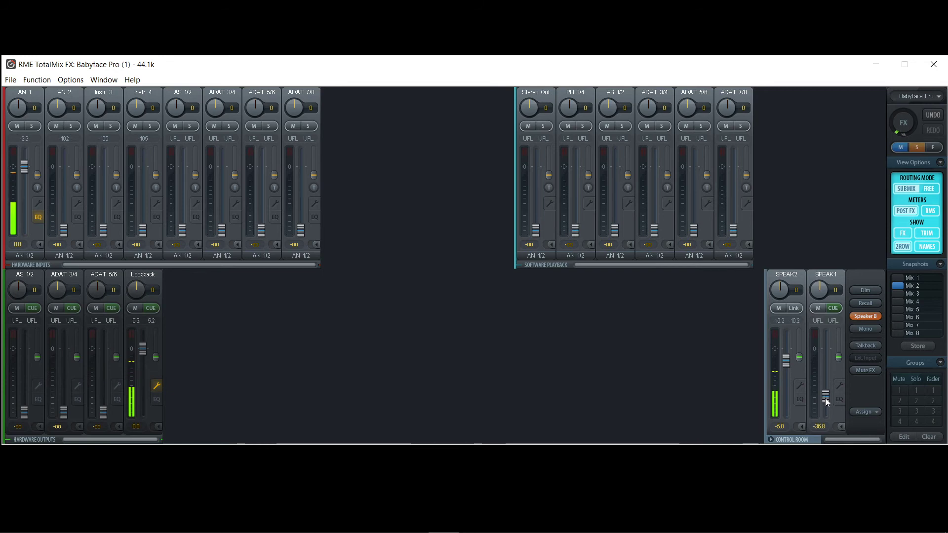
Raise SPEAK1 to about -8.5, lower SPEAK2 to -6.7, and toggle Mix 1/Mix 2
drag(826, 398, 824, 355)
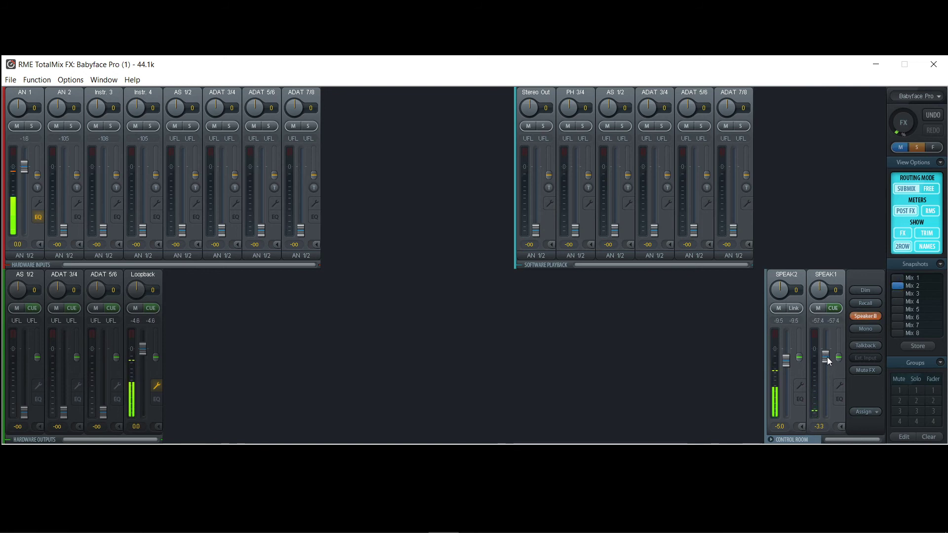
drag(786, 361, 787, 386)
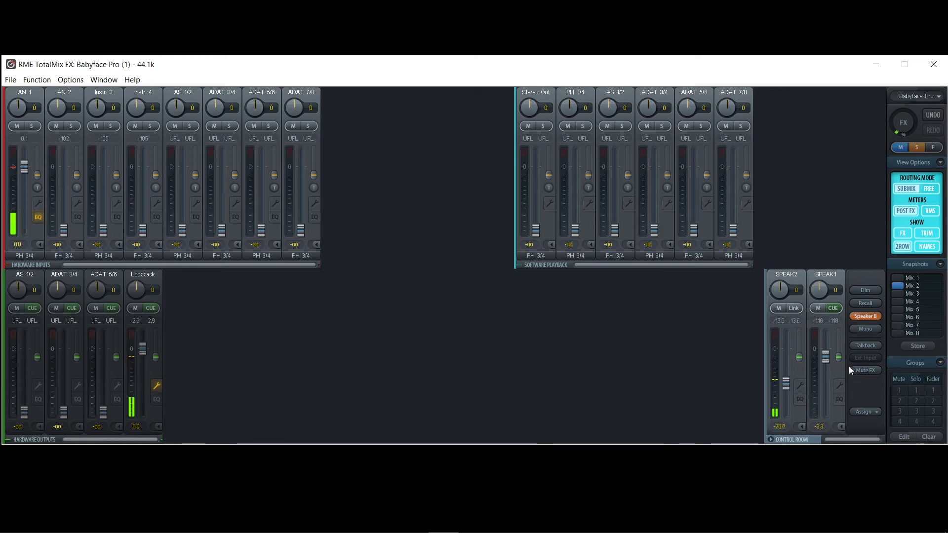
click(900, 277)
click(899, 284)
click(899, 278)
click(900, 285)
click(900, 278)
click(900, 284)
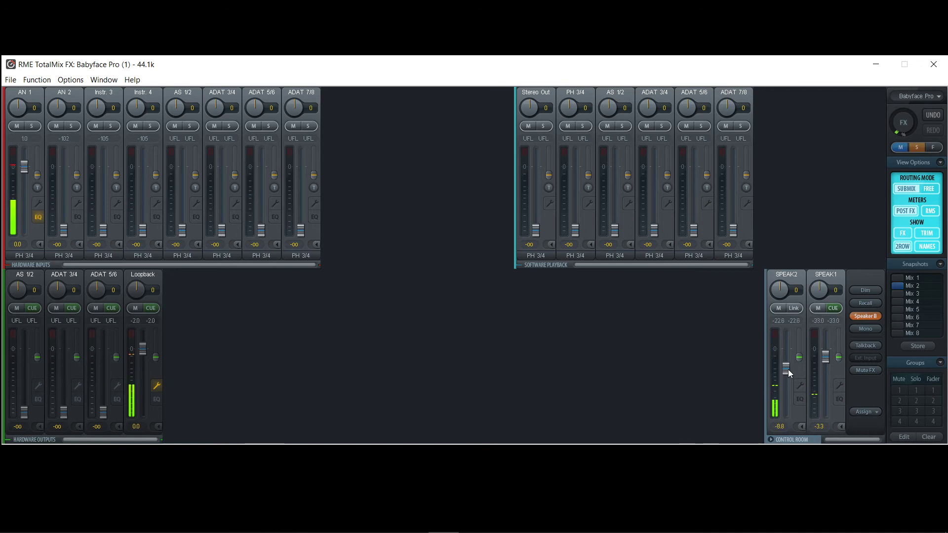
Fine-tune the levels to SPEAK1 at -10.0 dB and SPEAK2 at -5.6 dB
drag(789, 384, 787, 362)
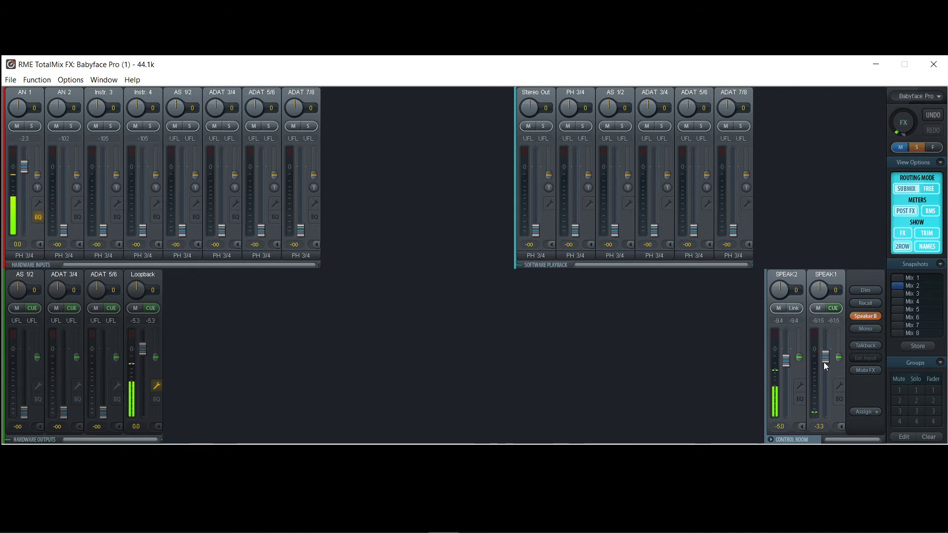
drag(829, 361, 829, 366)
drag(826, 364, 828, 374)
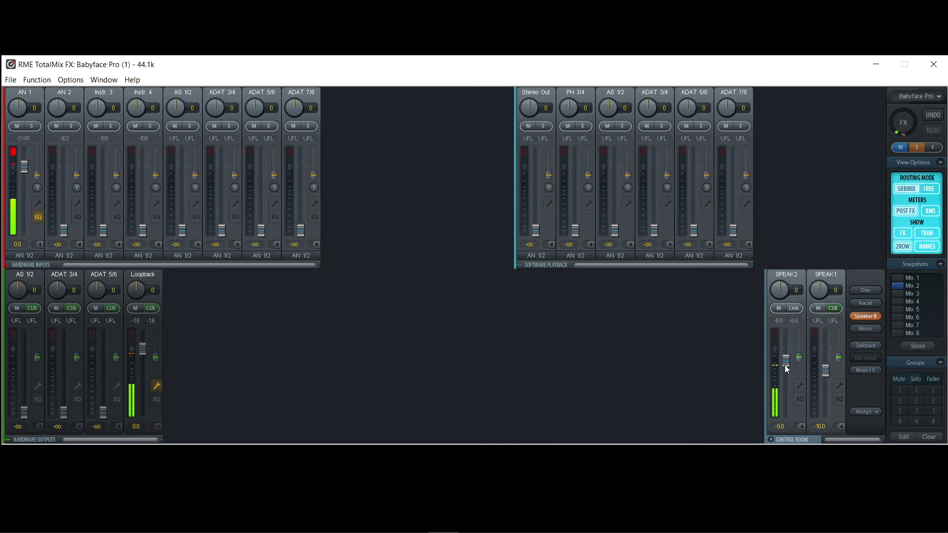
drag(786, 362, 820, 345)
Set the Snapshots 'Do not load' preference to --, then pull SPEAK2 almost fully down
click(71, 80)
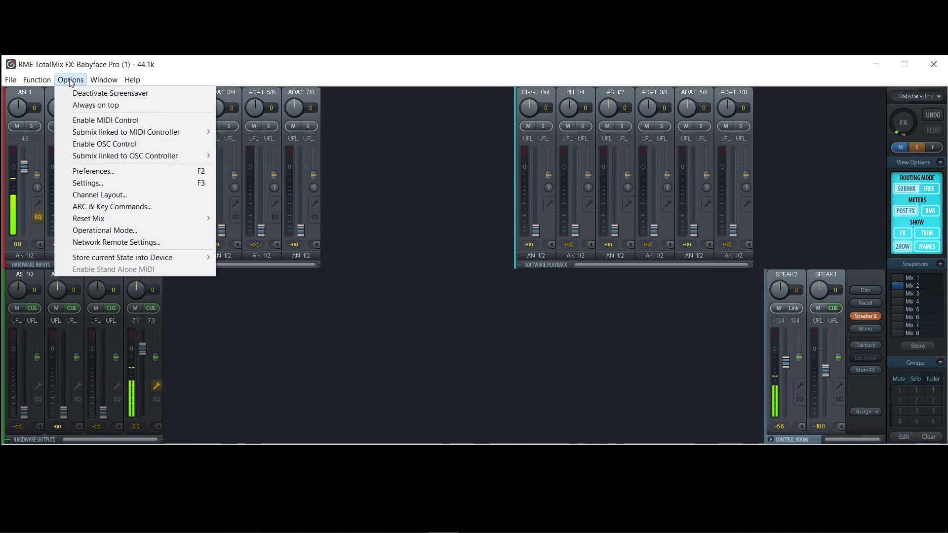
click(137, 175)
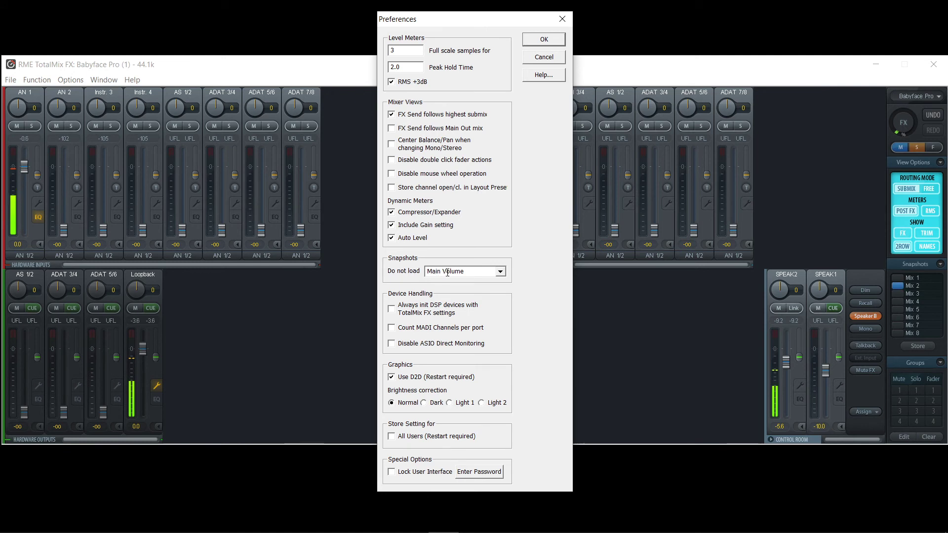
click(496, 274)
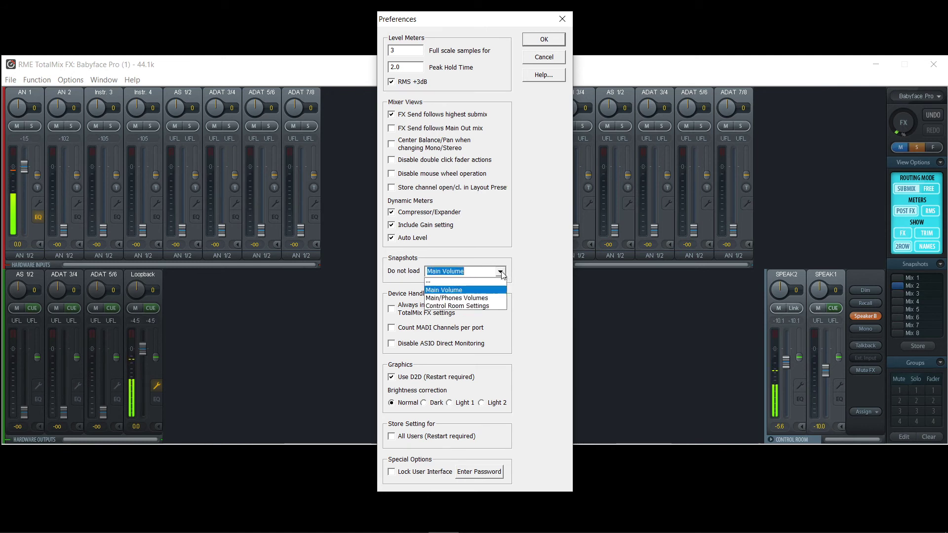
click(432, 282)
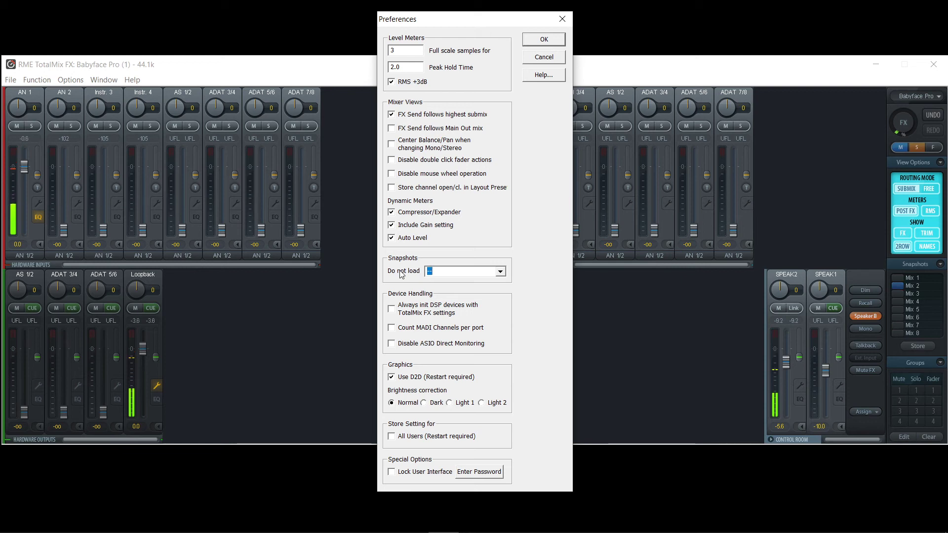
click(545, 39)
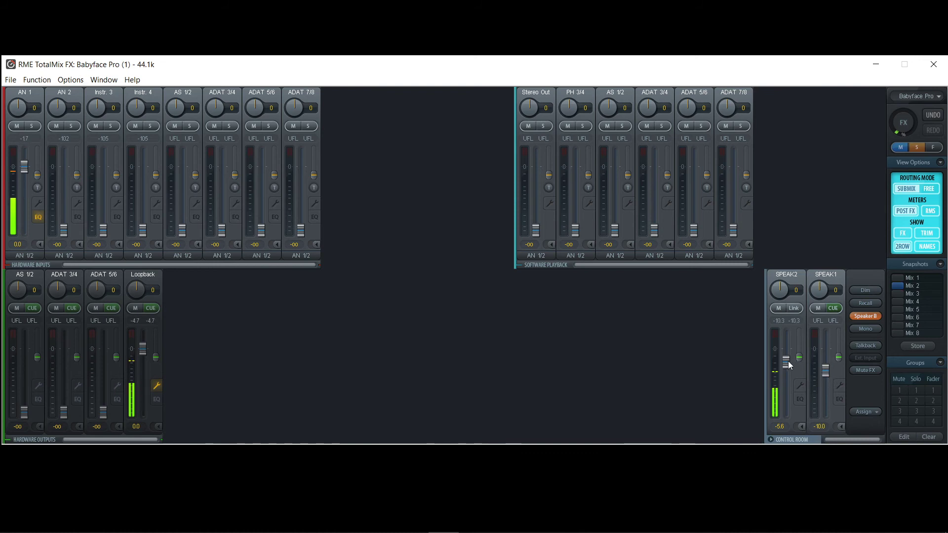
drag(786, 363, 824, 368)
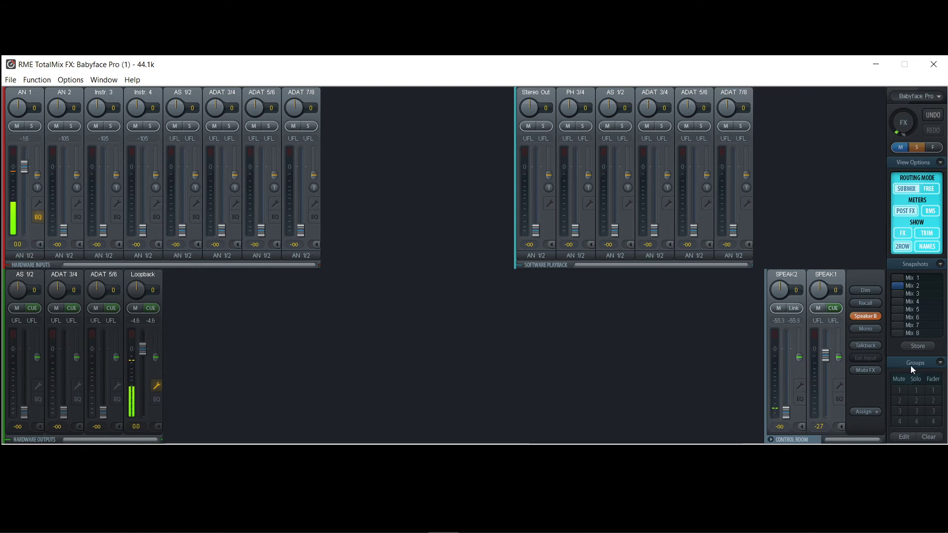
Store Mix 1 with SPEAK1 playing, then silence SPEAK1, raise SPEAK2 and store Mix 2
click(917, 348)
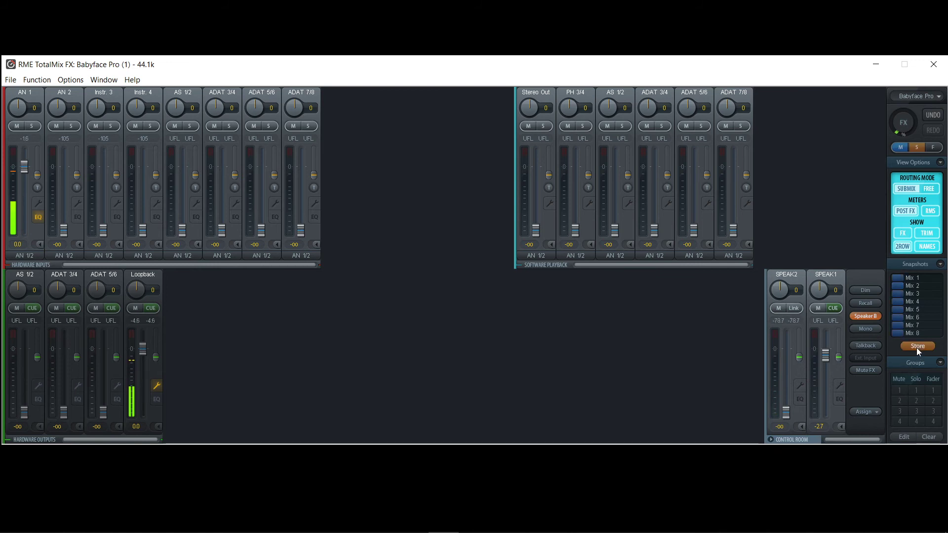
click(896, 278)
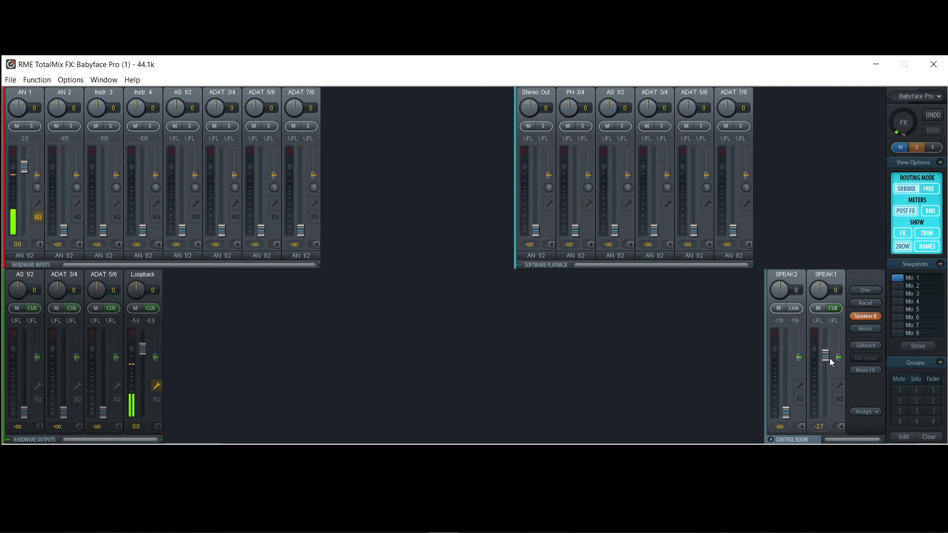
drag(830, 359, 833, 377)
drag(786, 412, 784, 368)
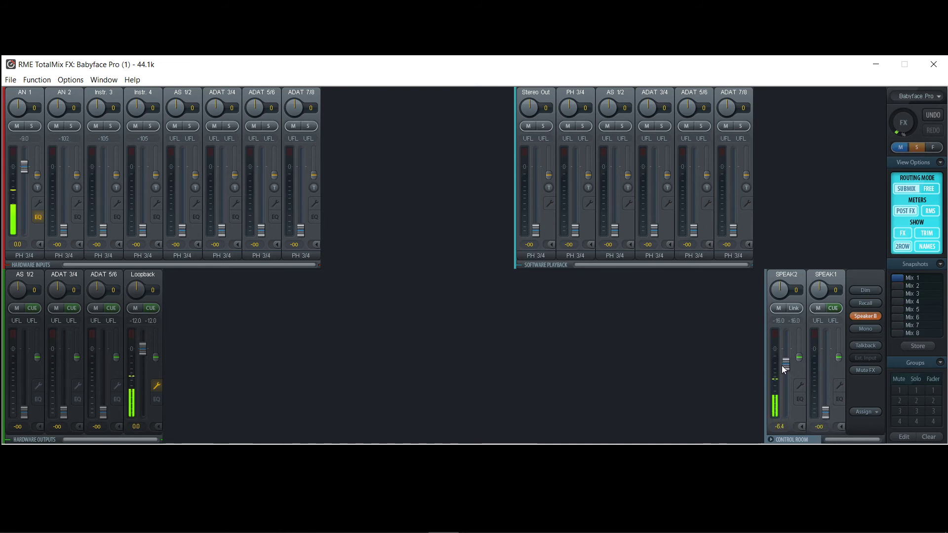
click(918, 346)
click(899, 287)
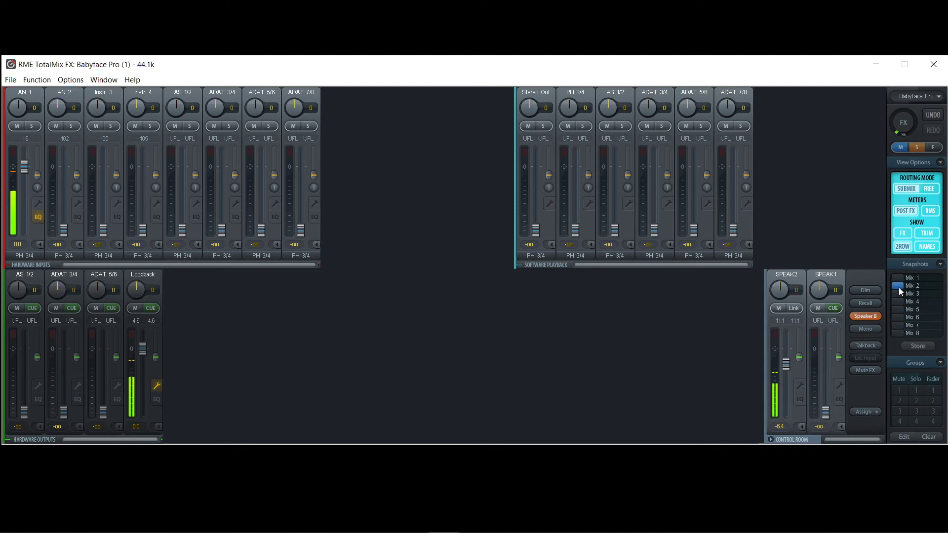
Alternate recalling Mix 1 and Mix 2 to test the speaker-pair switching
click(899, 279)
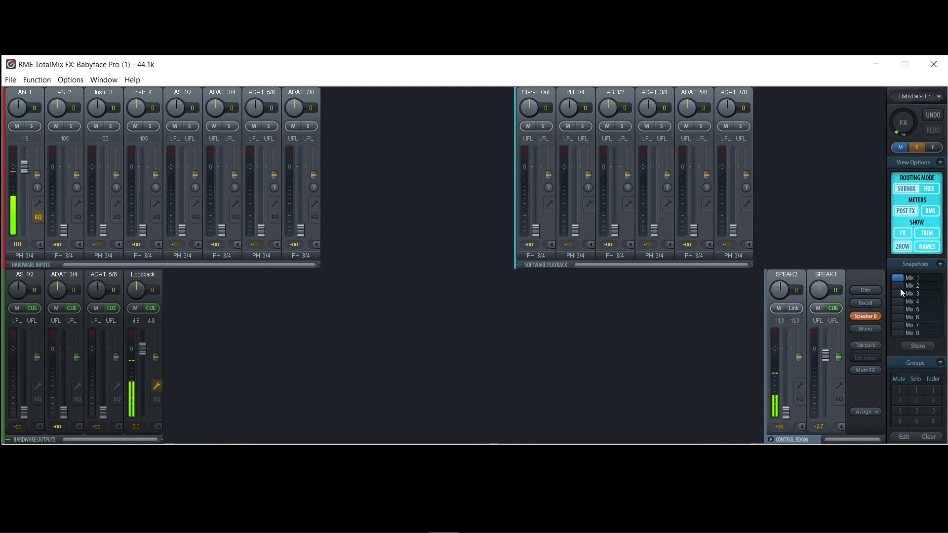
click(899, 289)
click(899, 279)
click(900, 285)
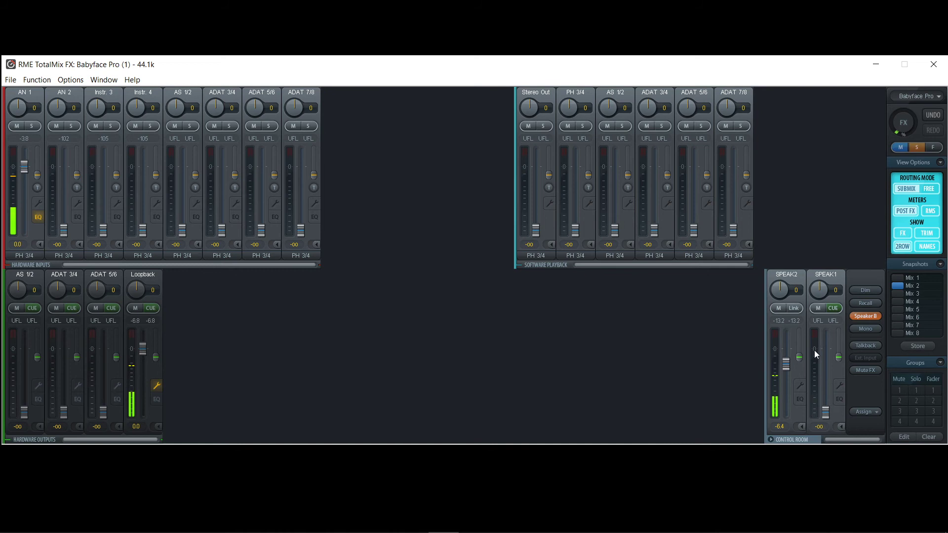
click(898, 278)
click(898, 285)
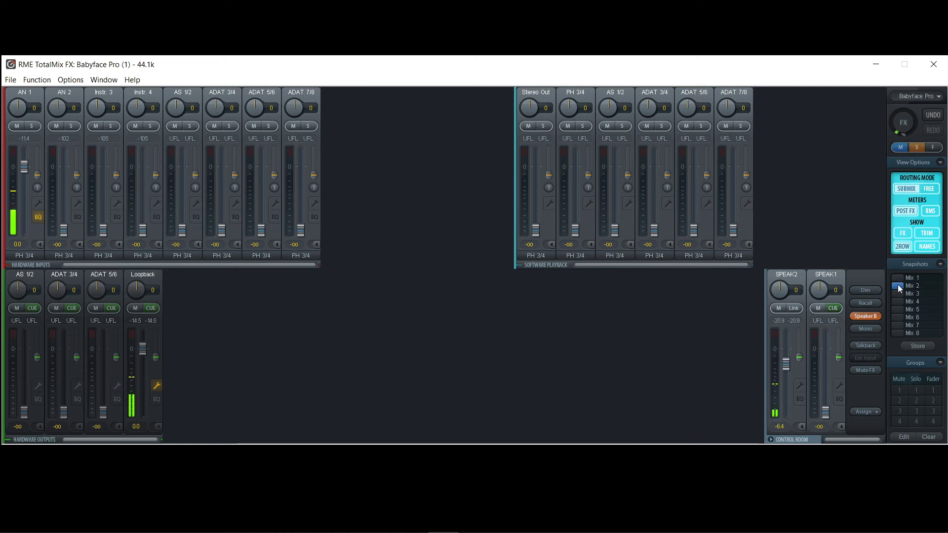
Toggle Speaker B, recall Mix 1, then turn Speaker B on and raise SPEAK2 to about -3.7
click(867, 316)
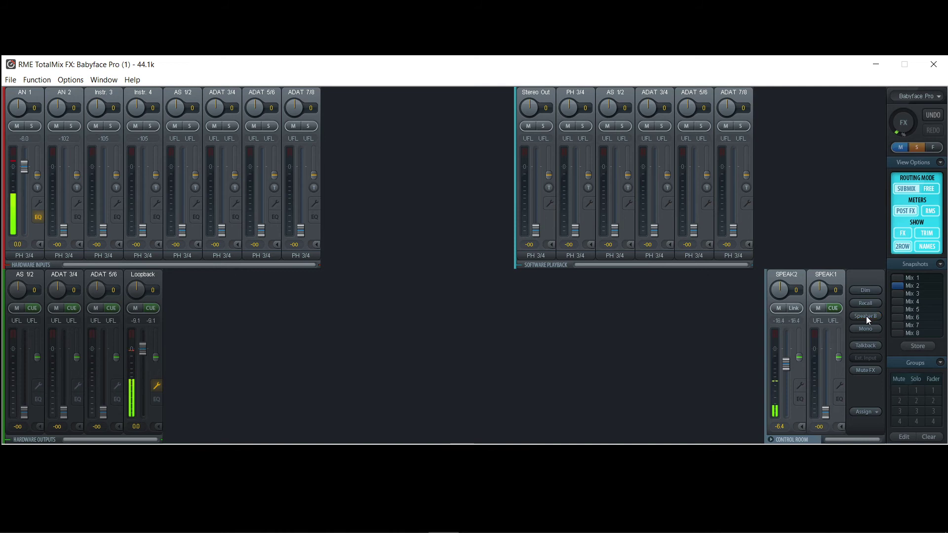
click(867, 316)
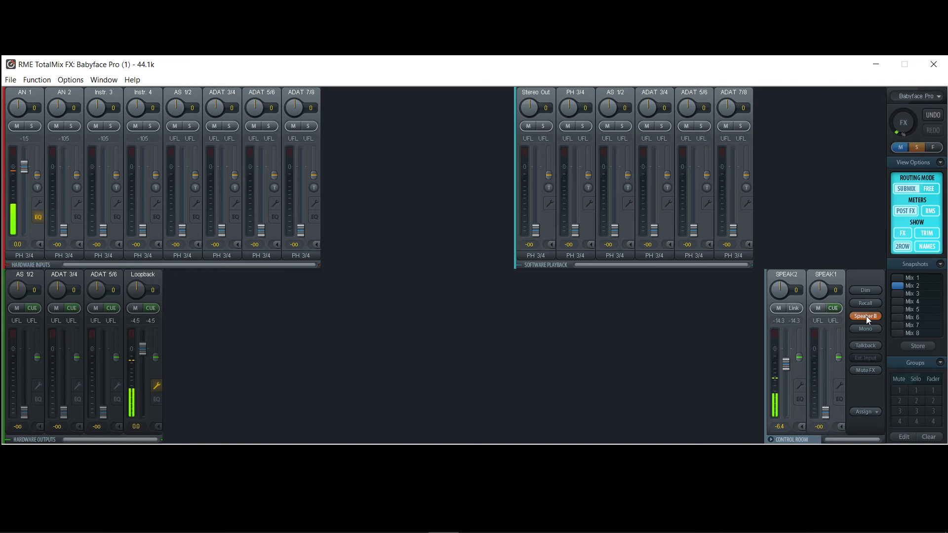
click(903, 277)
click(862, 316)
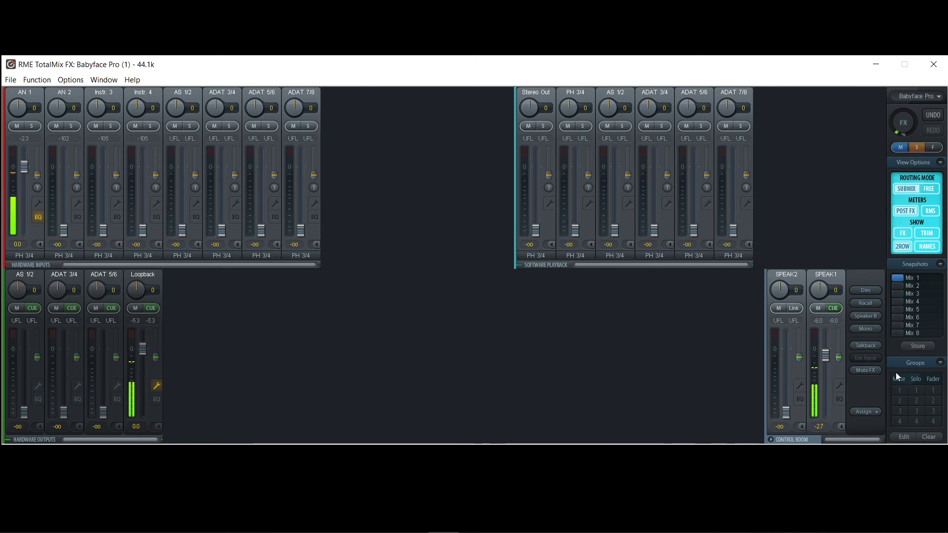
click(863, 317)
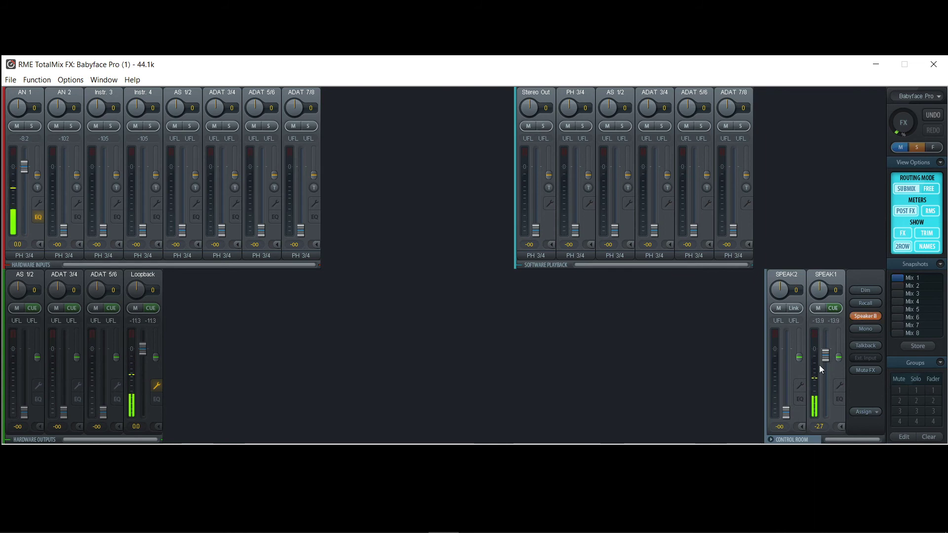
drag(787, 413, 829, 428)
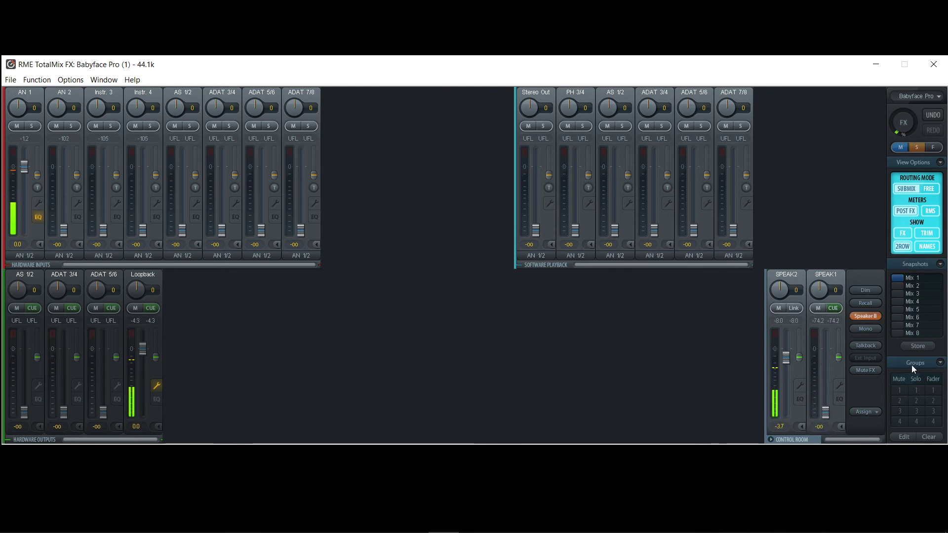
Store the Speaker B mix into Mix 2, then recall Mix 1, Mix 3 and Mix 2
click(917, 346)
click(898, 286)
click(899, 278)
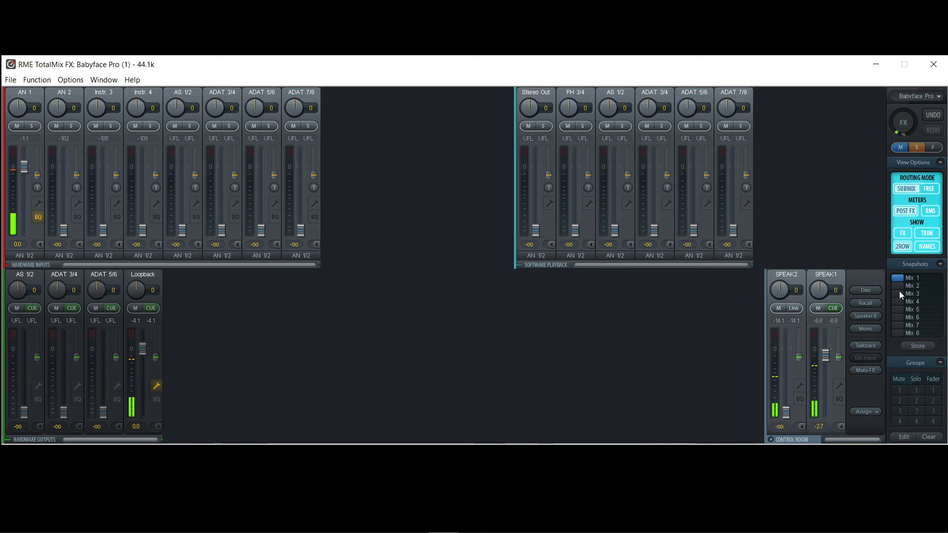
click(898, 294)
click(898, 286)
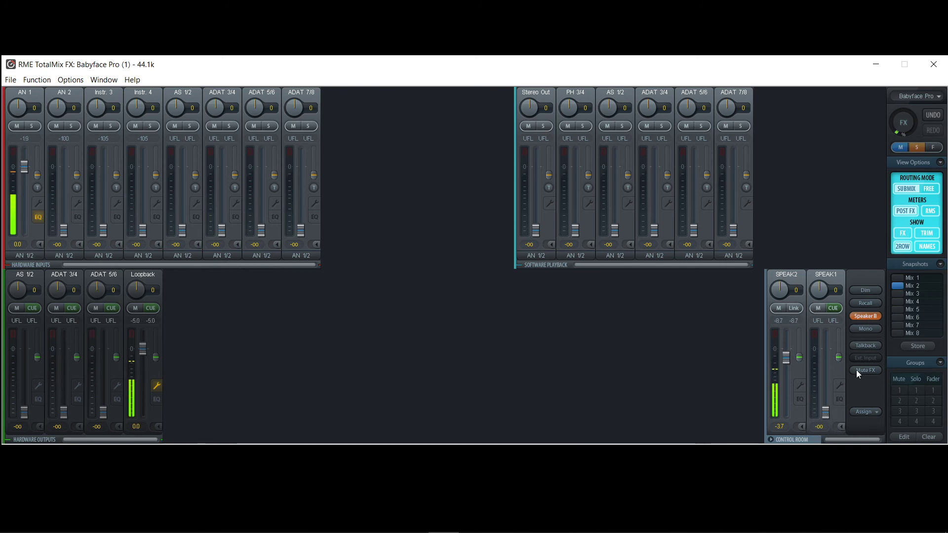
Raise SPEAK1 to about -5 and store the Speaker B setup as Mix 2
drag(826, 413, 822, 360)
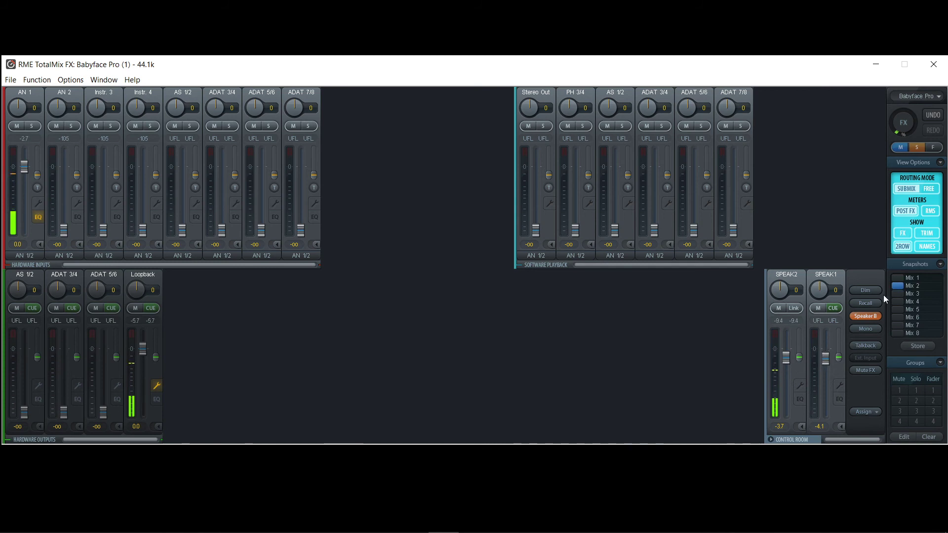
click(921, 346)
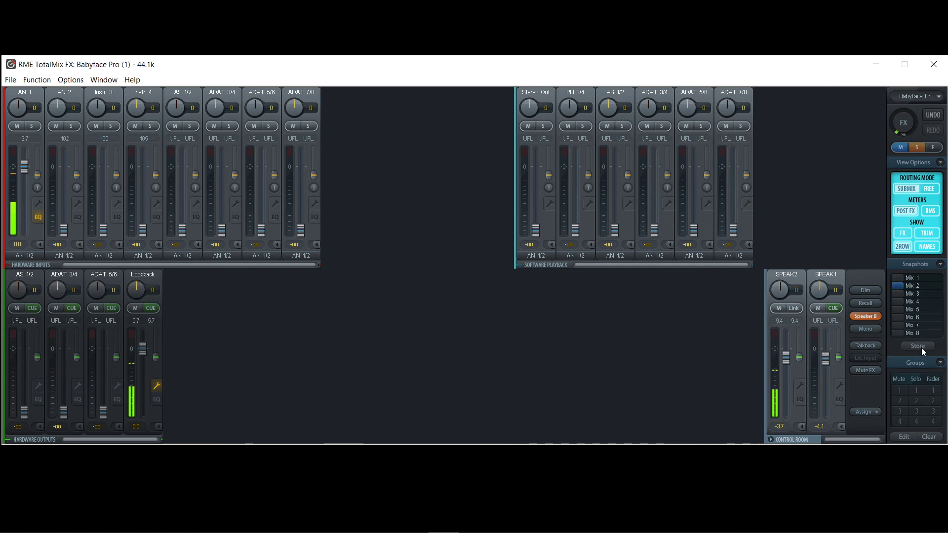
click(900, 287)
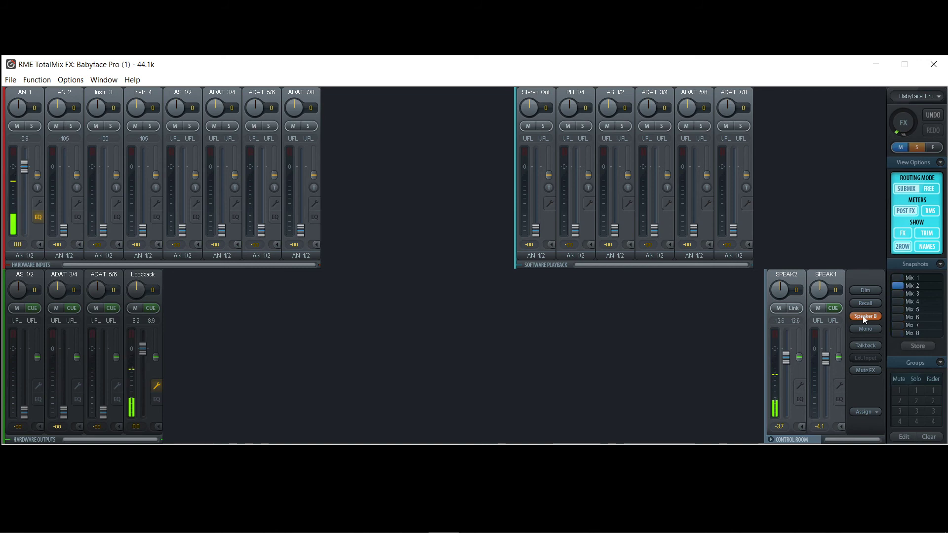
Turn Speaker B off, store that state as Mix 1, then switch Speaker B back on
click(863, 316)
click(917, 346)
click(901, 277)
click(861, 316)
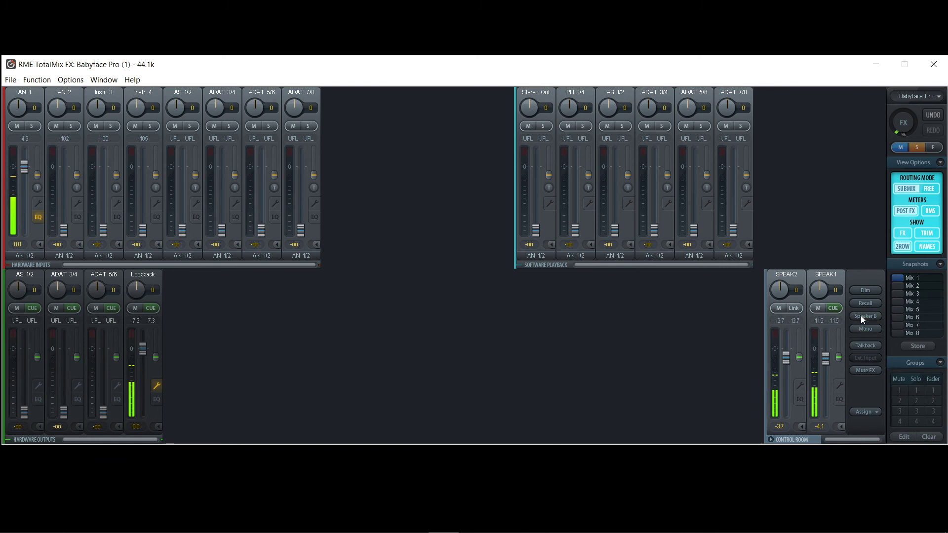
click(861, 316)
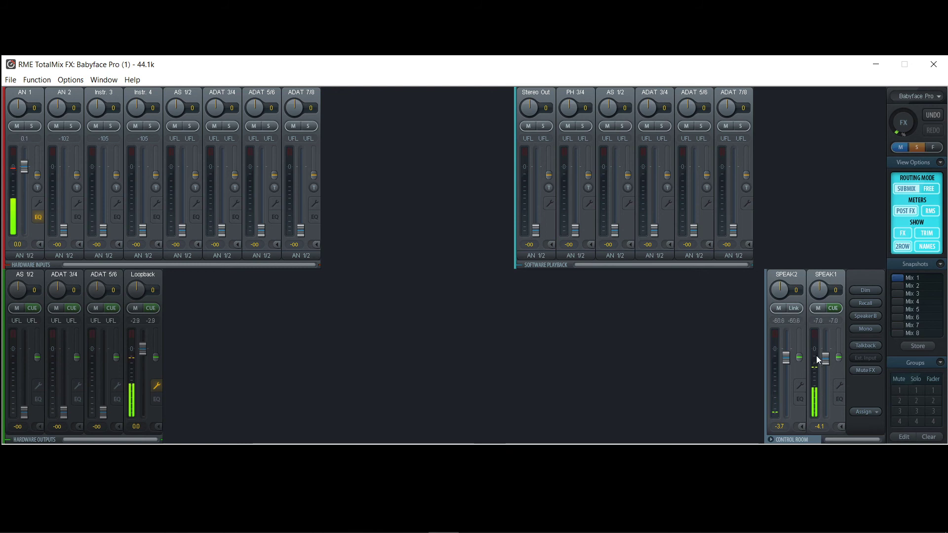
click(866, 315)
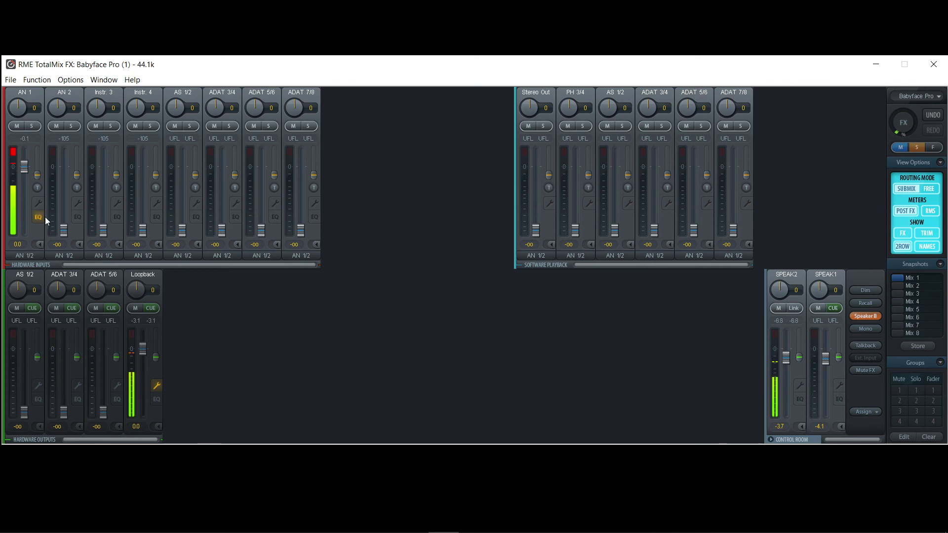
Raise AN 2 and recall Mix 1, raise AN 2 again, then recall Mix 2 to reset it
drag(64, 229, 63, 192)
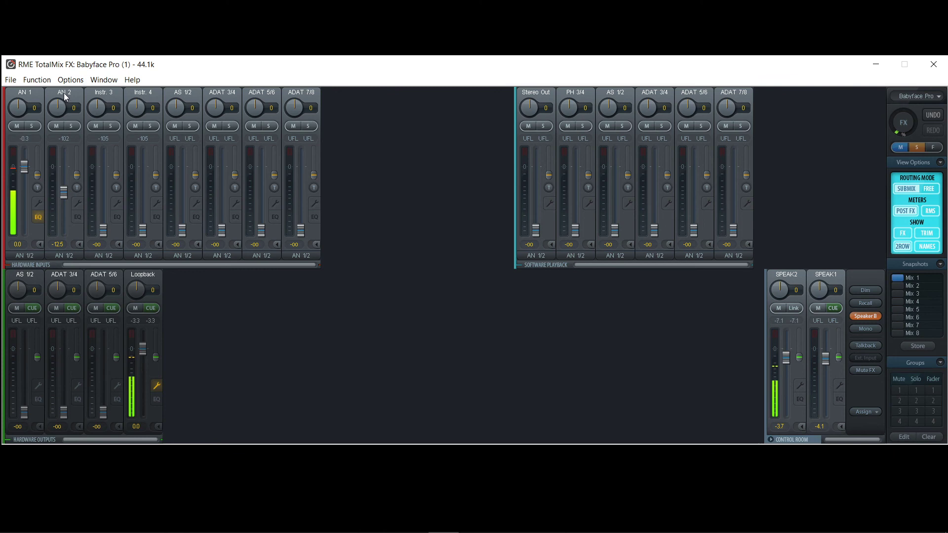
click(897, 279)
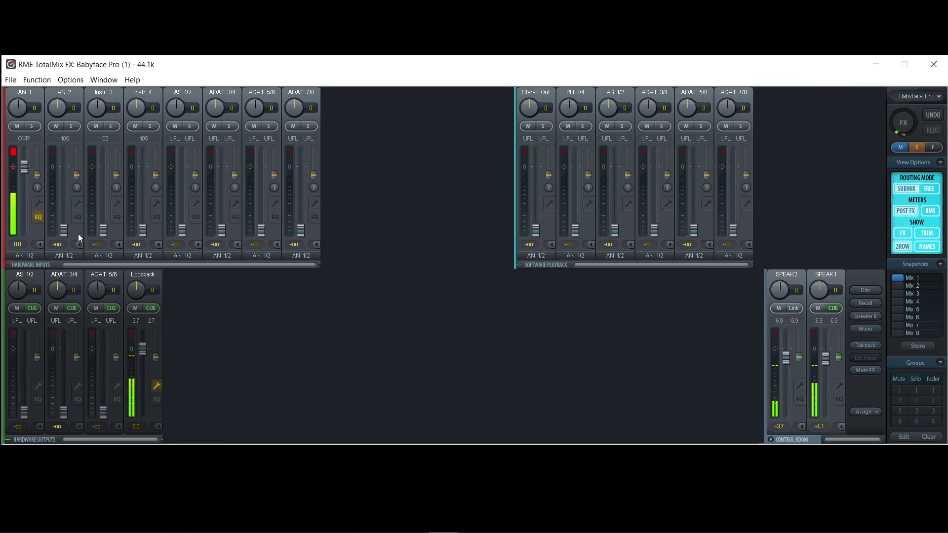
drag(66, 231, 64, 185)
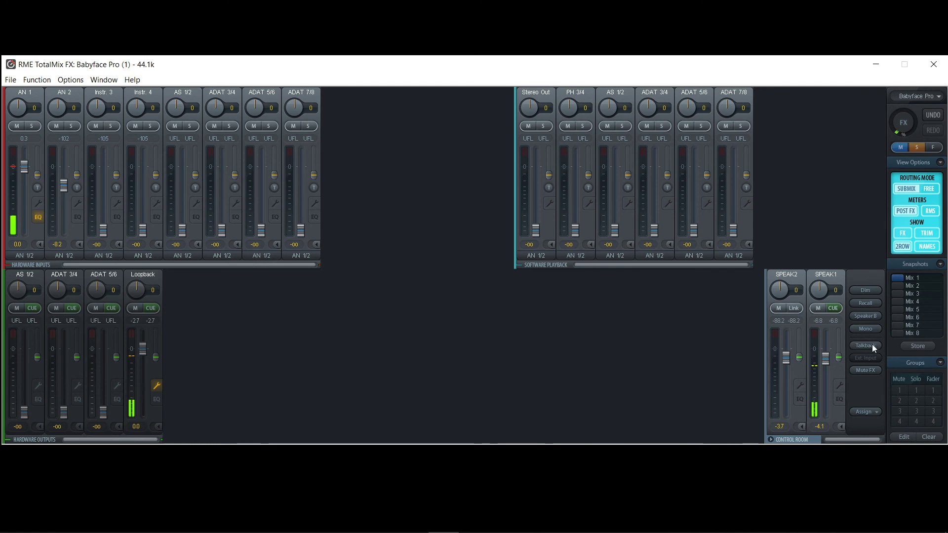
click(898, 286)
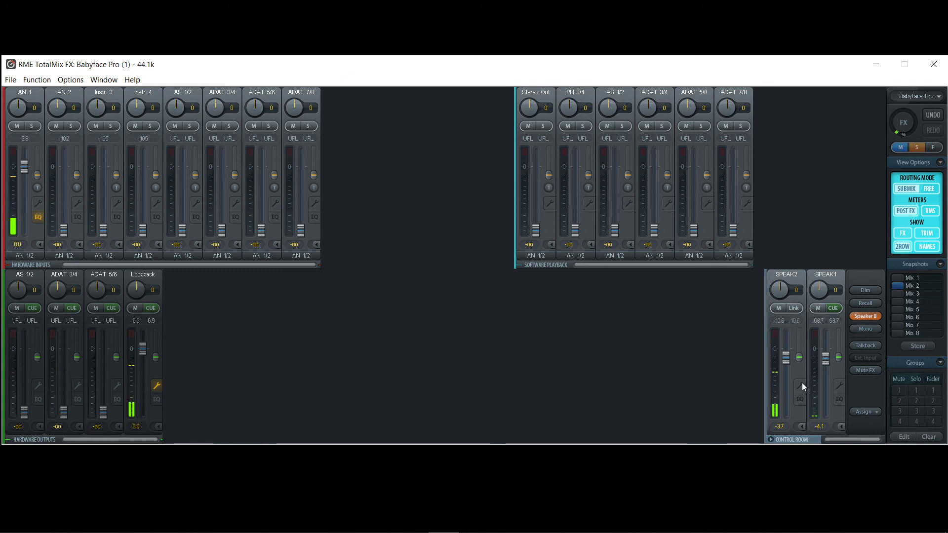
In the Control Room Assign menu, route Main Out B to the PH 3/4 outputs
click(873, 411)
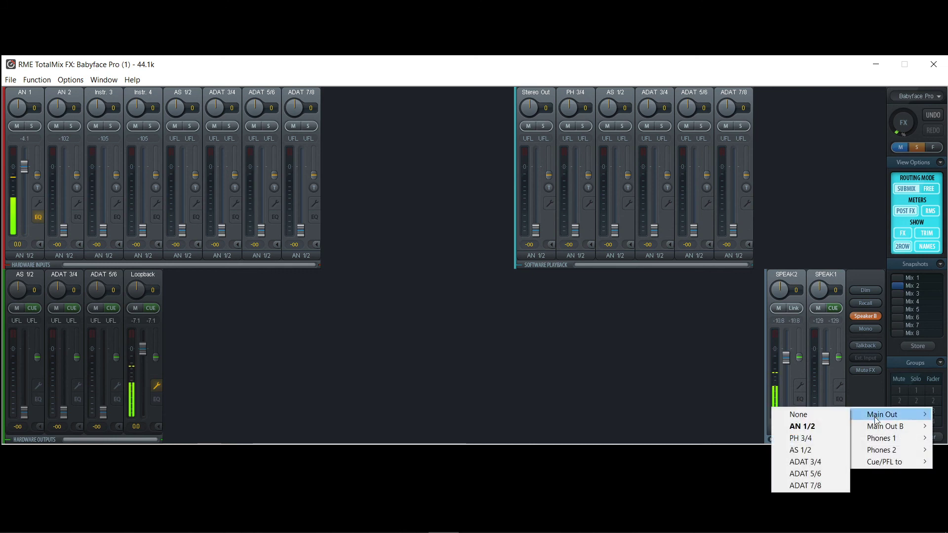
mouse_move(884, 442)
mouse_move(884, 421)
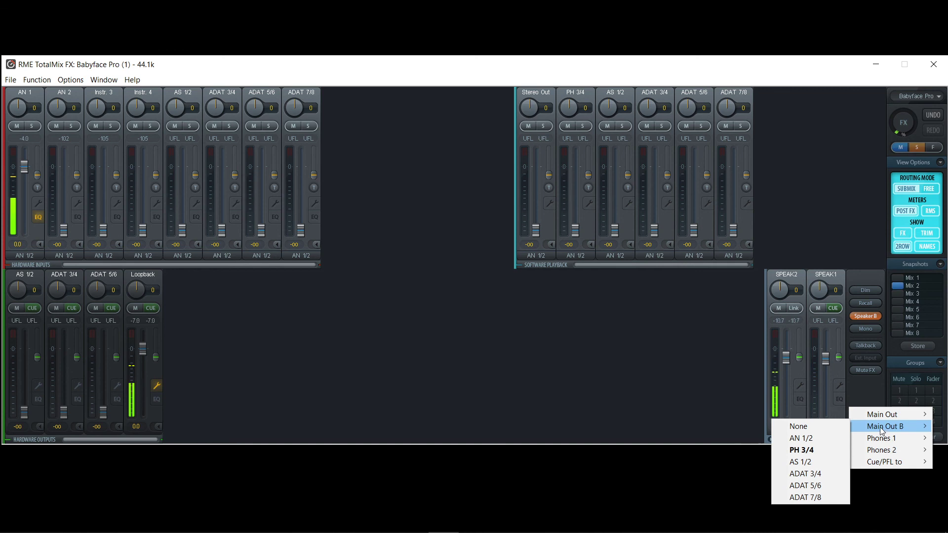
click(802, 449)
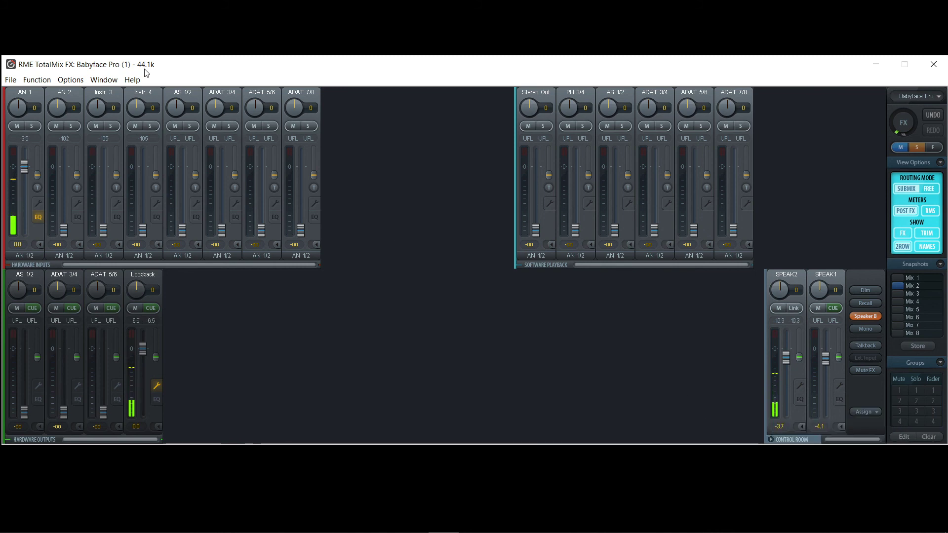
In ARC & Key Commands, set the OUT key to toggle Speaker B (AN1/2, Phones, ADAT1/2)
click(71, 80)
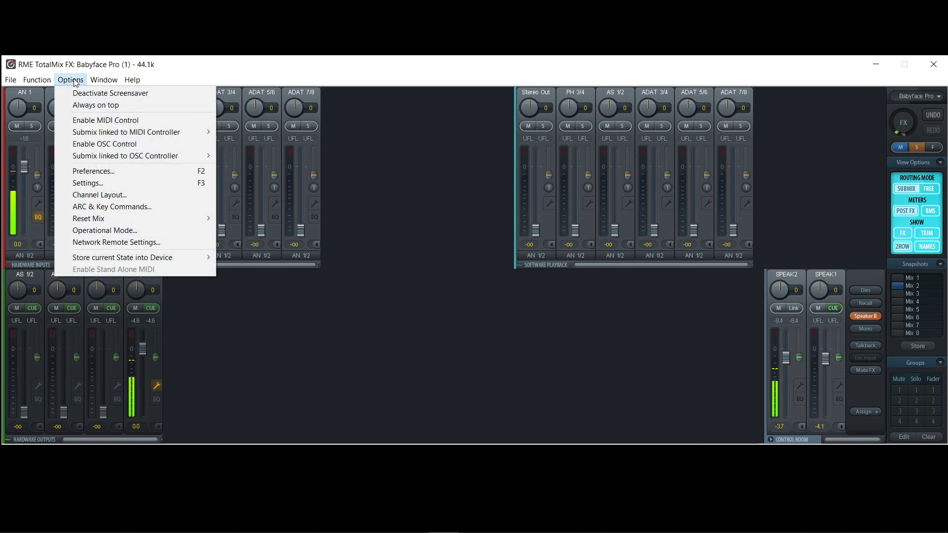
click(118, 207)
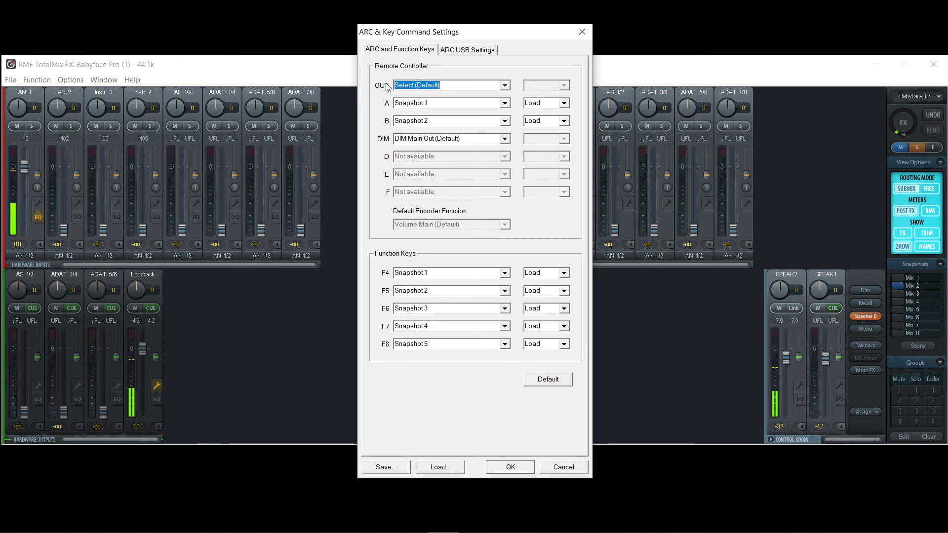
click(507, 87)
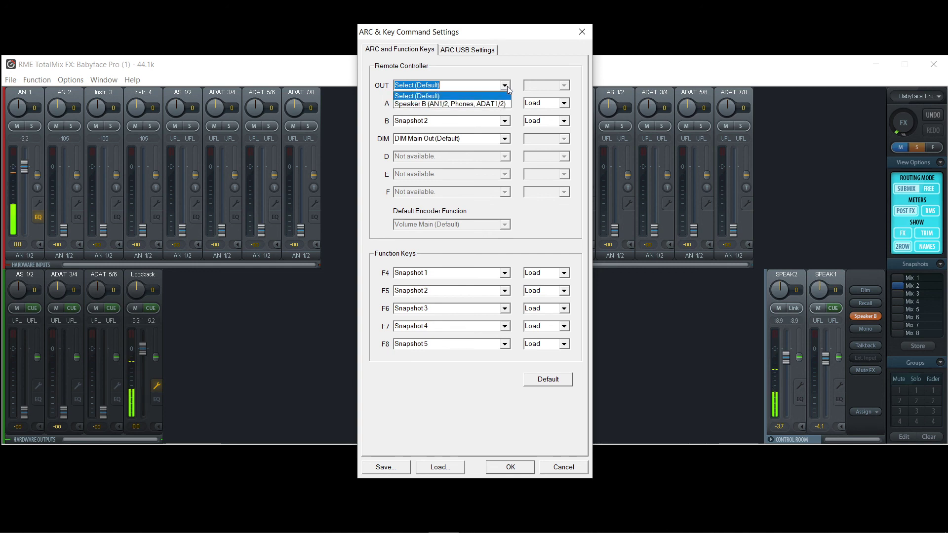
click(422, 107)
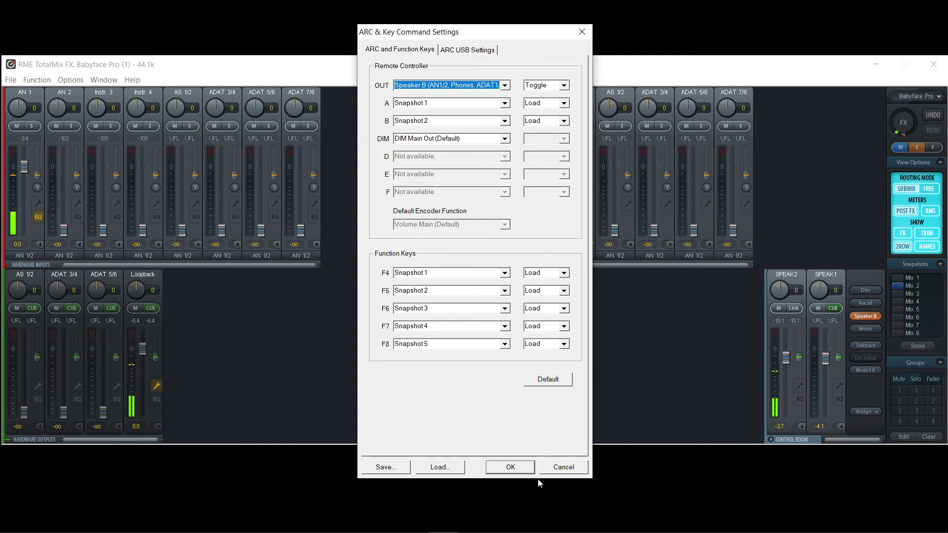
click(516, 469)
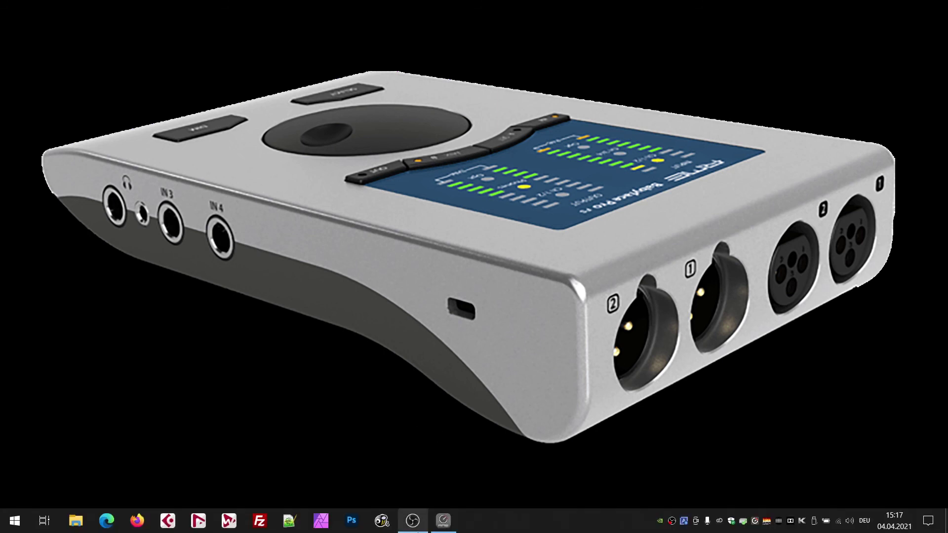
click(450, 528)
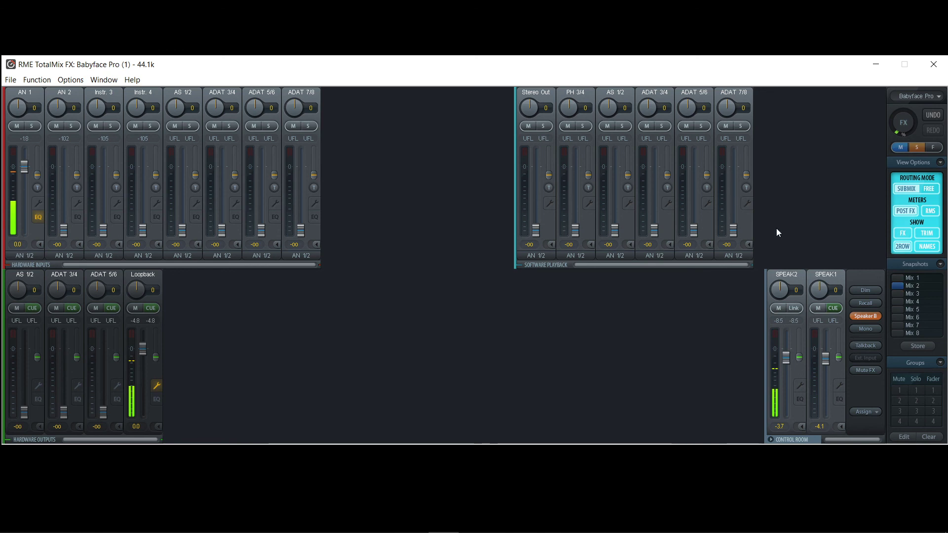
click(933, 193)
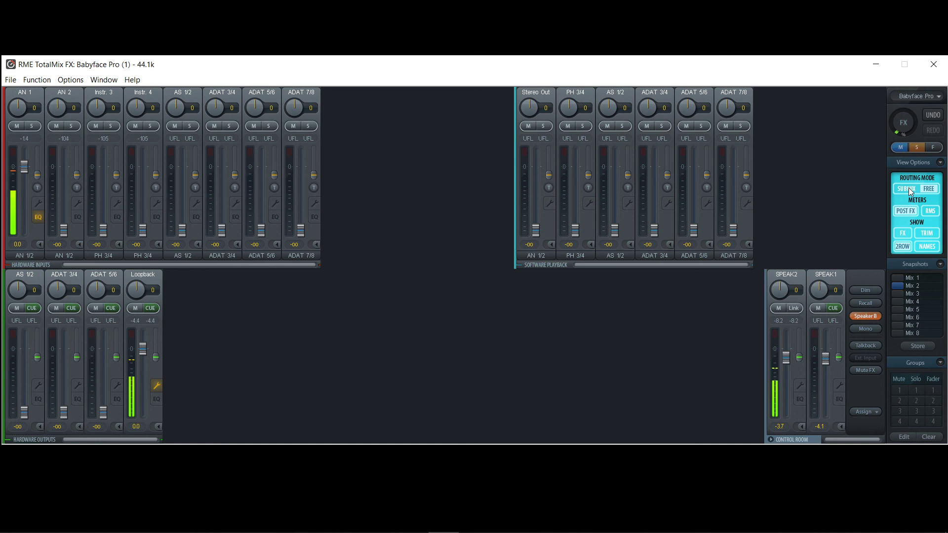
click(909, 188)
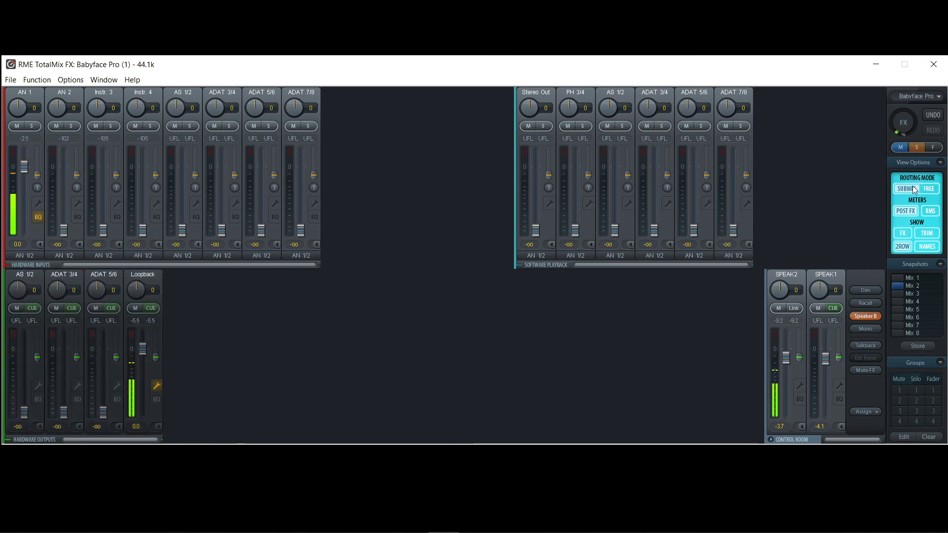